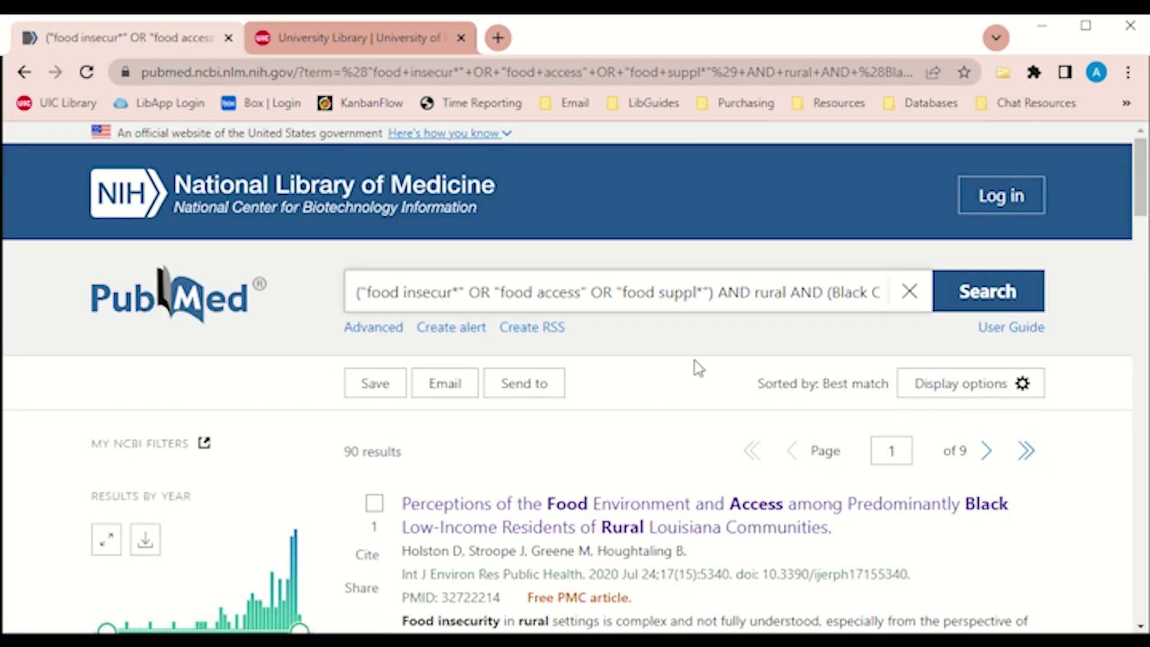
Scroll the 90 results past the Results by Year graph to the Article Type and Publication Date filters
scroll(563, 333, "down", 3)
scroll(213, 291, "down", 3)
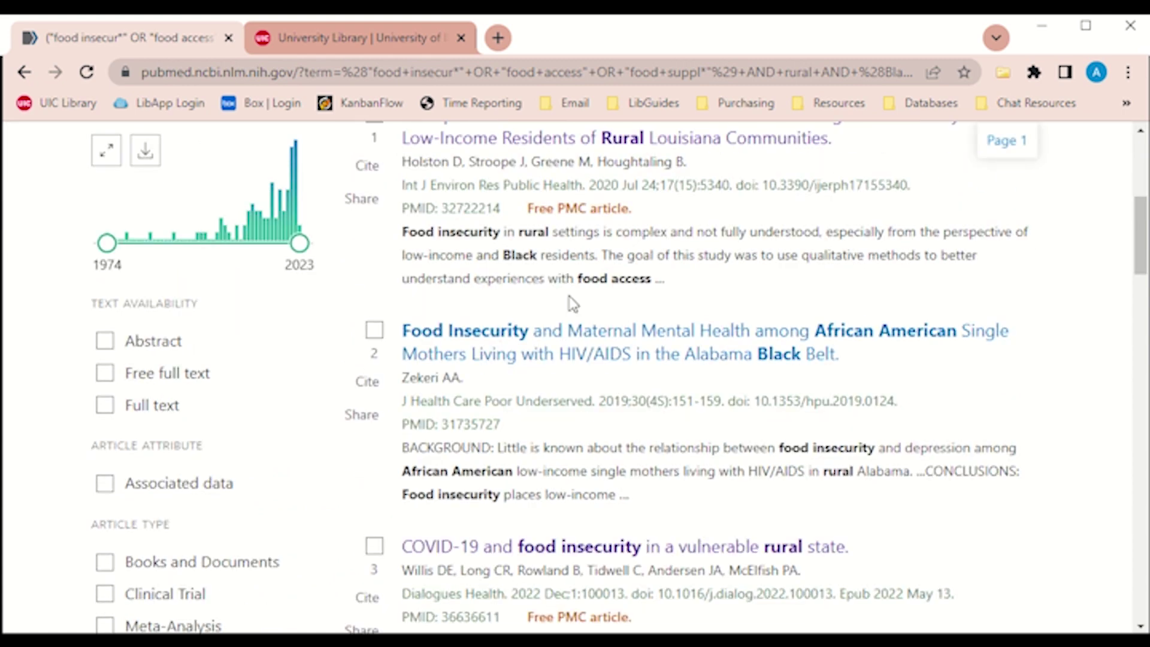
scroll(214, 311, "down", 6)
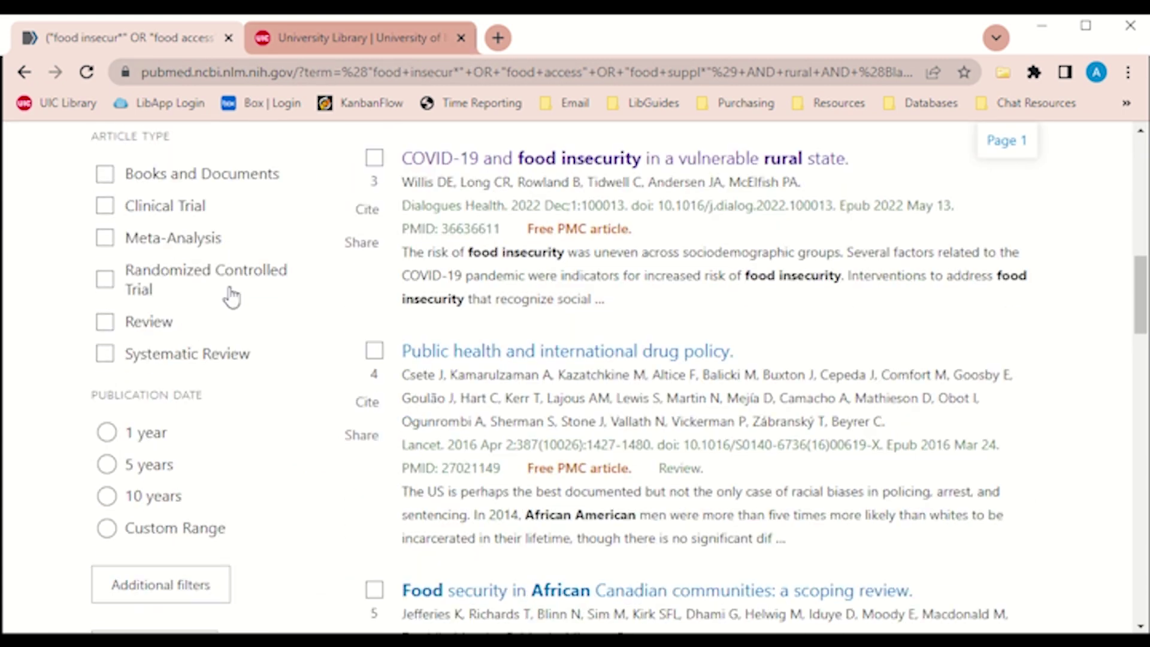
left_click(336, 38)
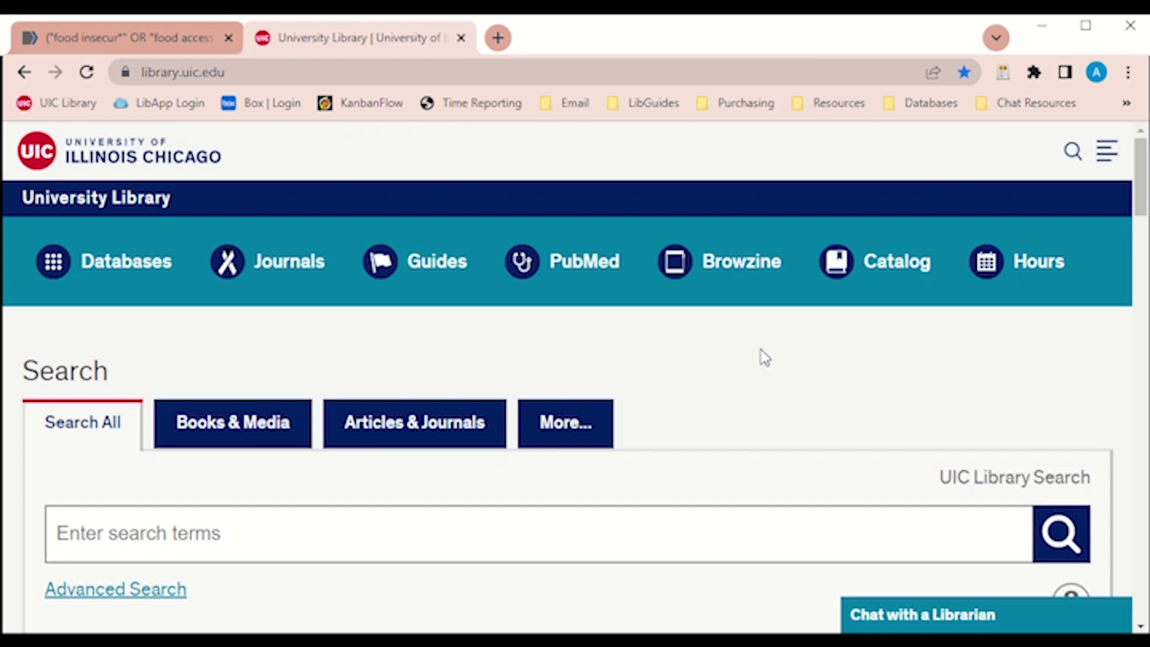
left_click(932, 621)
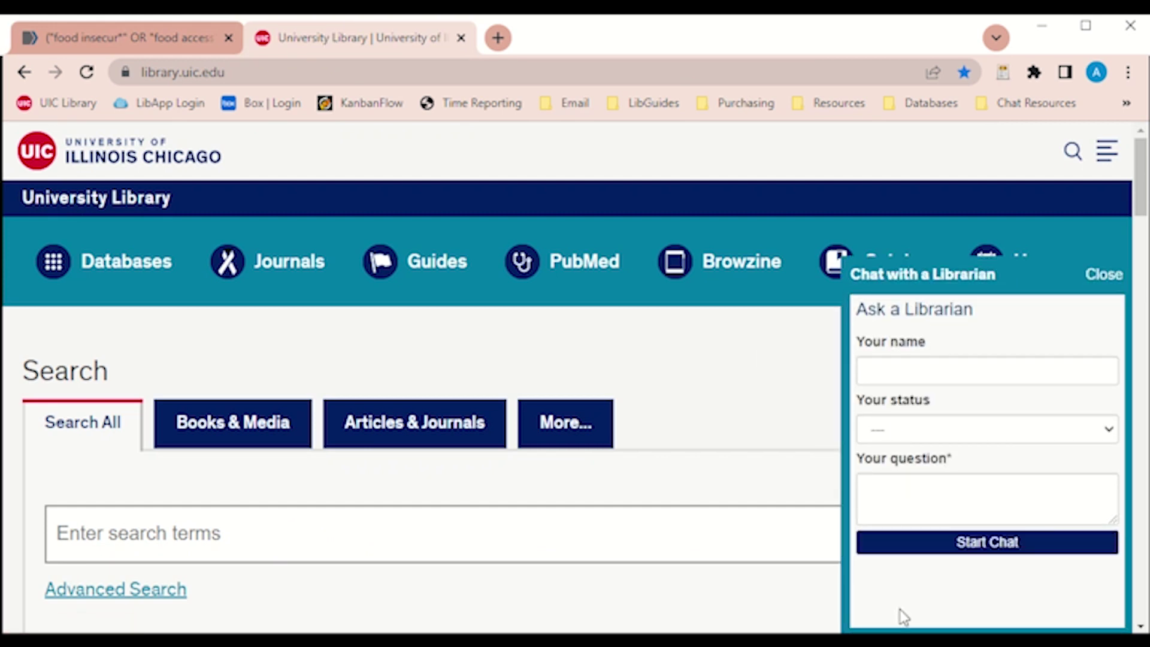
left_click(184, 43)
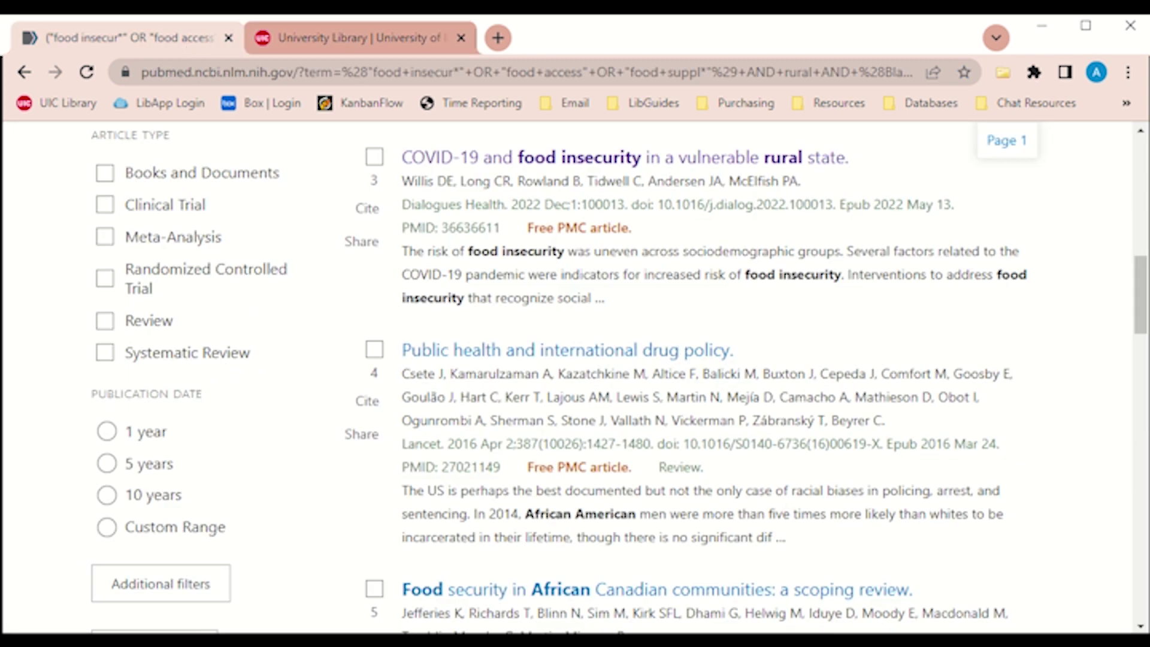
scroll(309, 374, "up", 8)
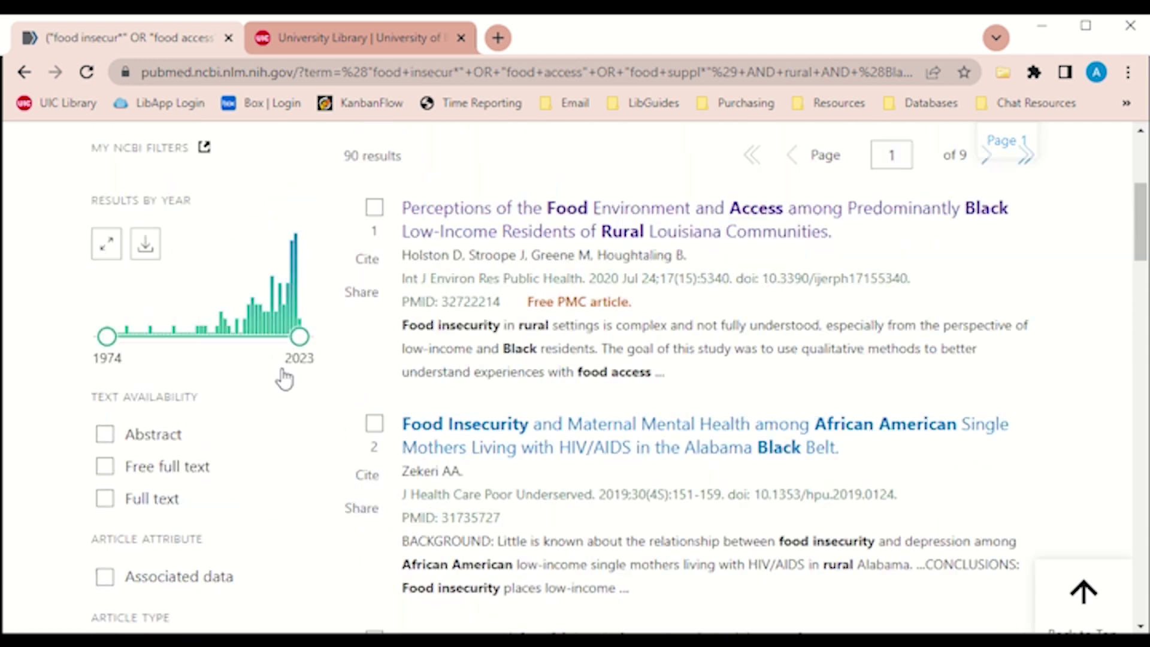
left_click_drag(109, 341, 243, 340)
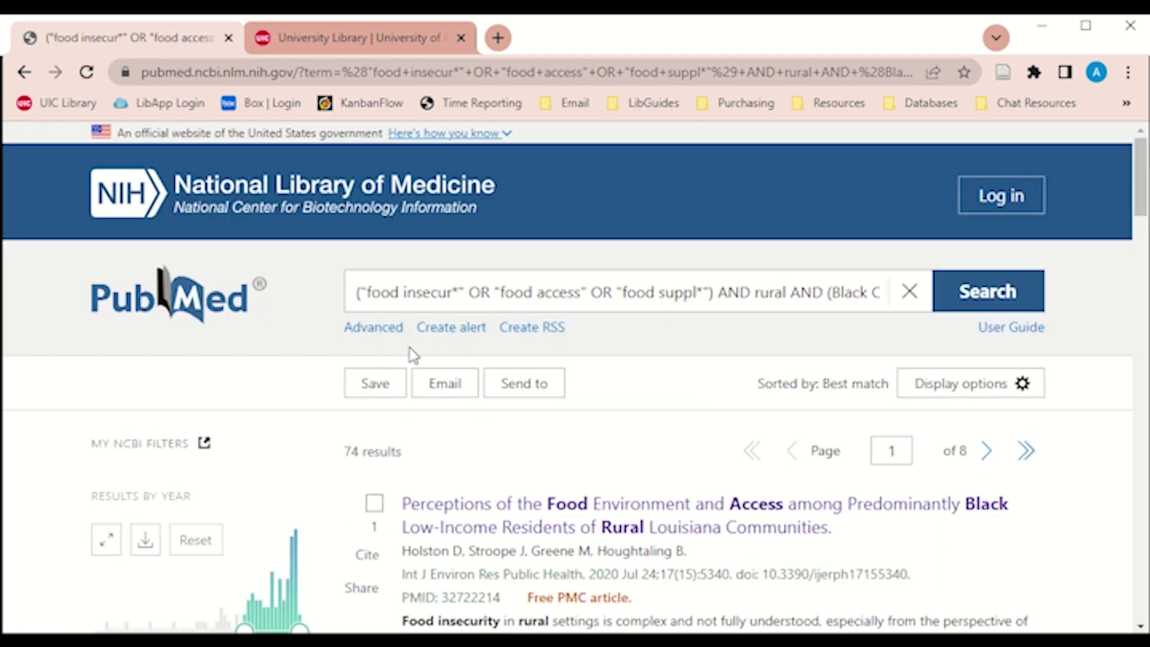
scroll(337, 400, "down", 2)
left_click_drag(246, 534, 106, 533)
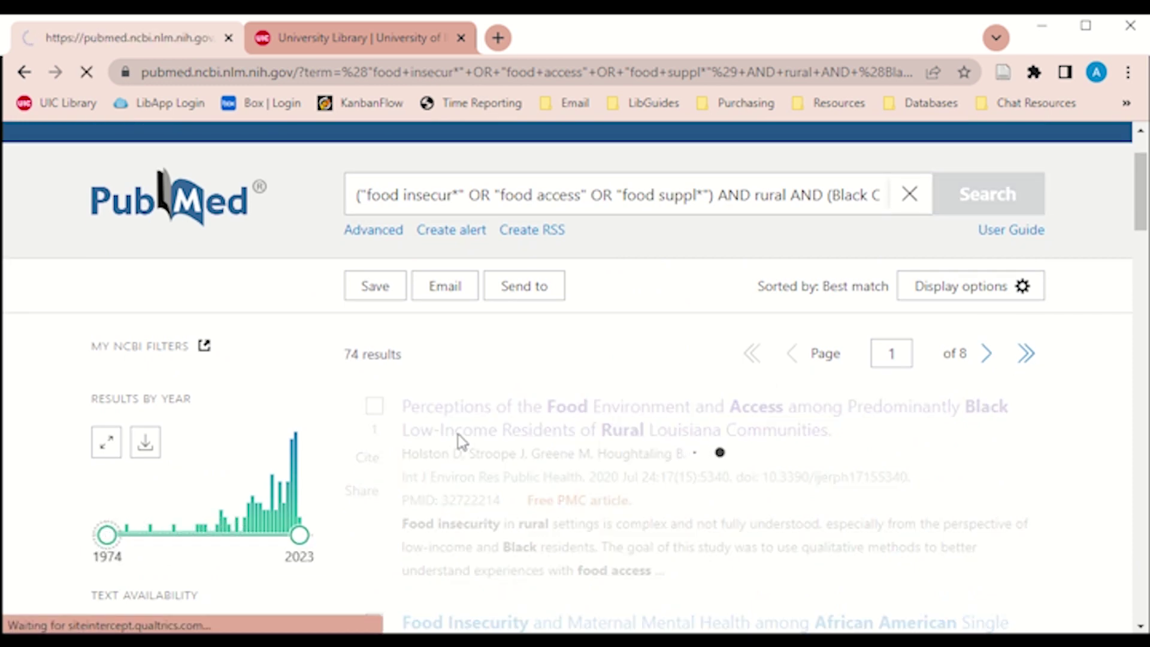
scroll(231, 462, "down", 5)
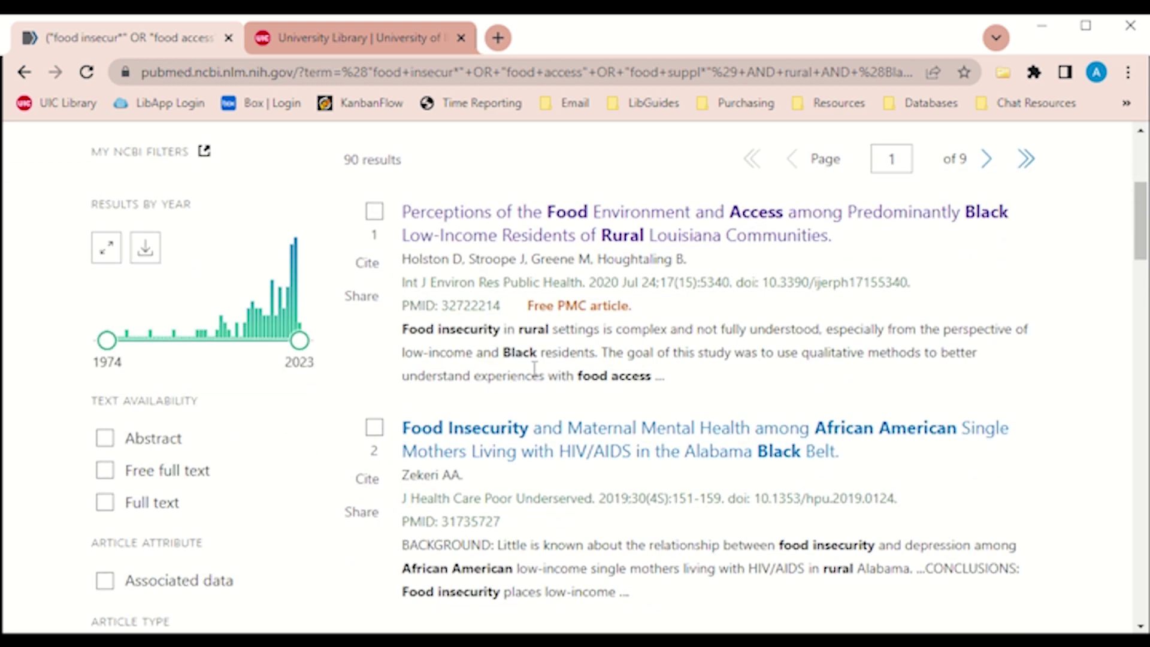
scroll(638, 371, "down", 2)
scroll(299, 418, "down", 2)
scroll(291, 417, "down", 6)
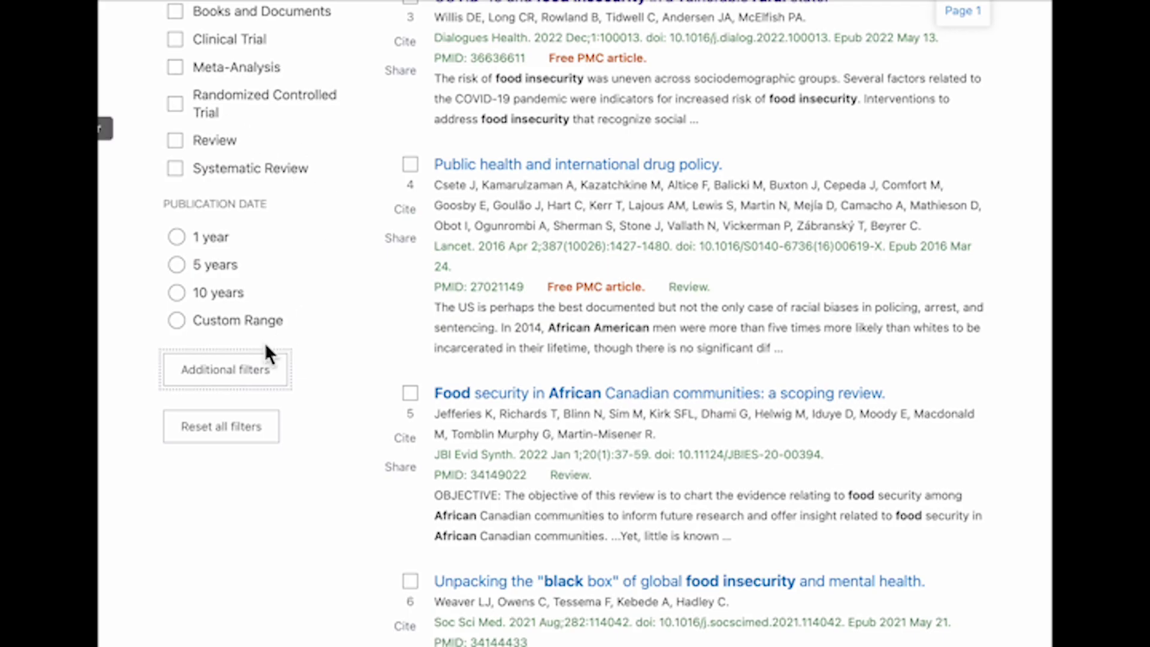
left_click(262, 394)
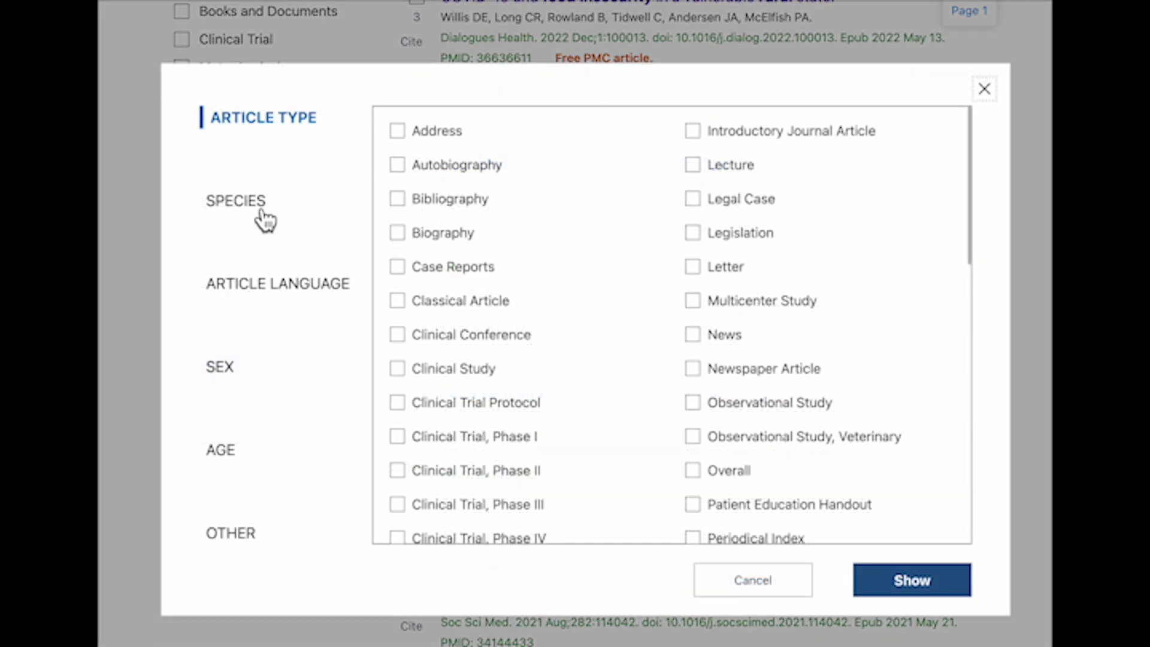
scroll(566, 243, "down", 1)
scroll(564, 240, "down", 10)
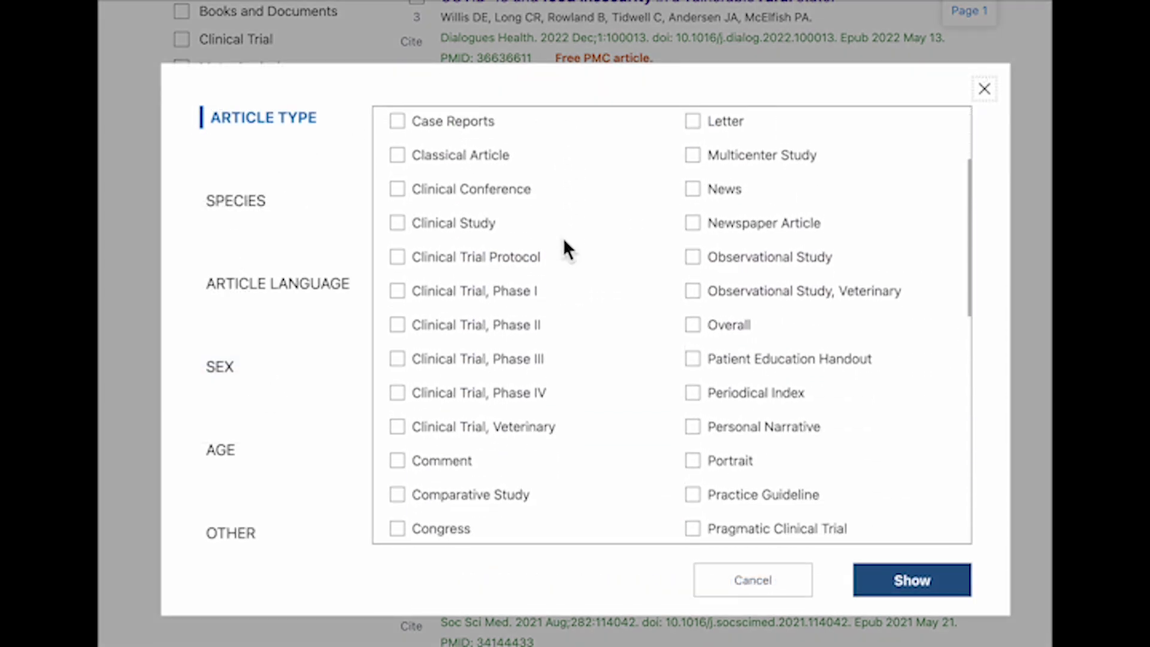
scroll(563, 242, "down", 7)
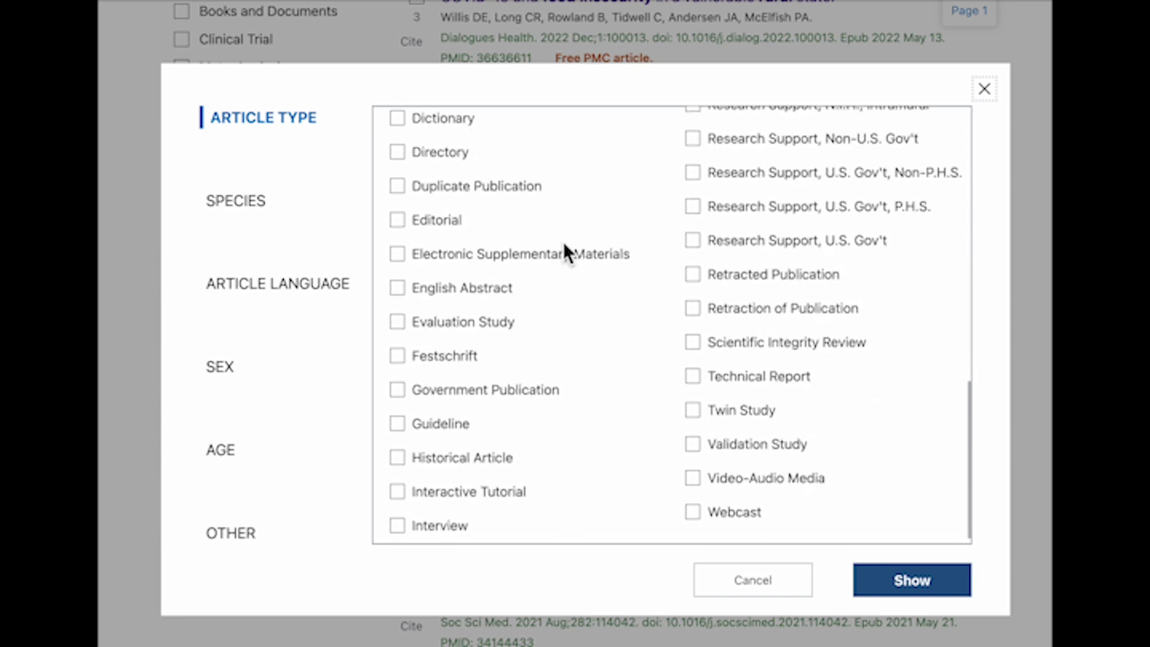
left_click(257, 207)
left_click(287, 298)
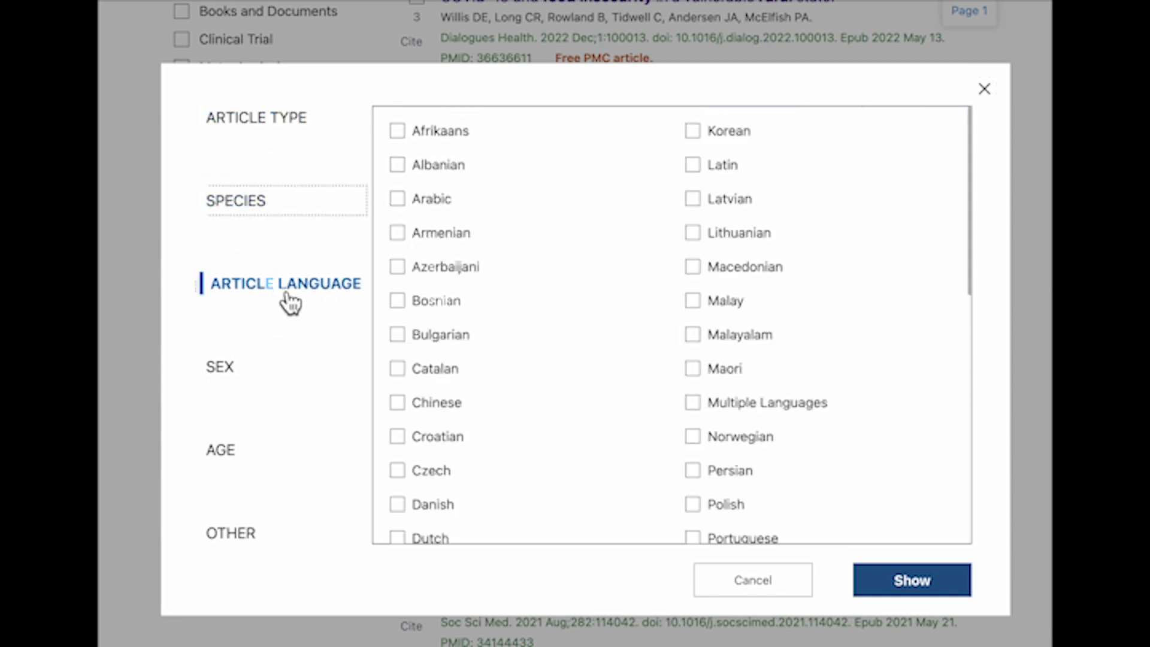
left_click(238, 393)
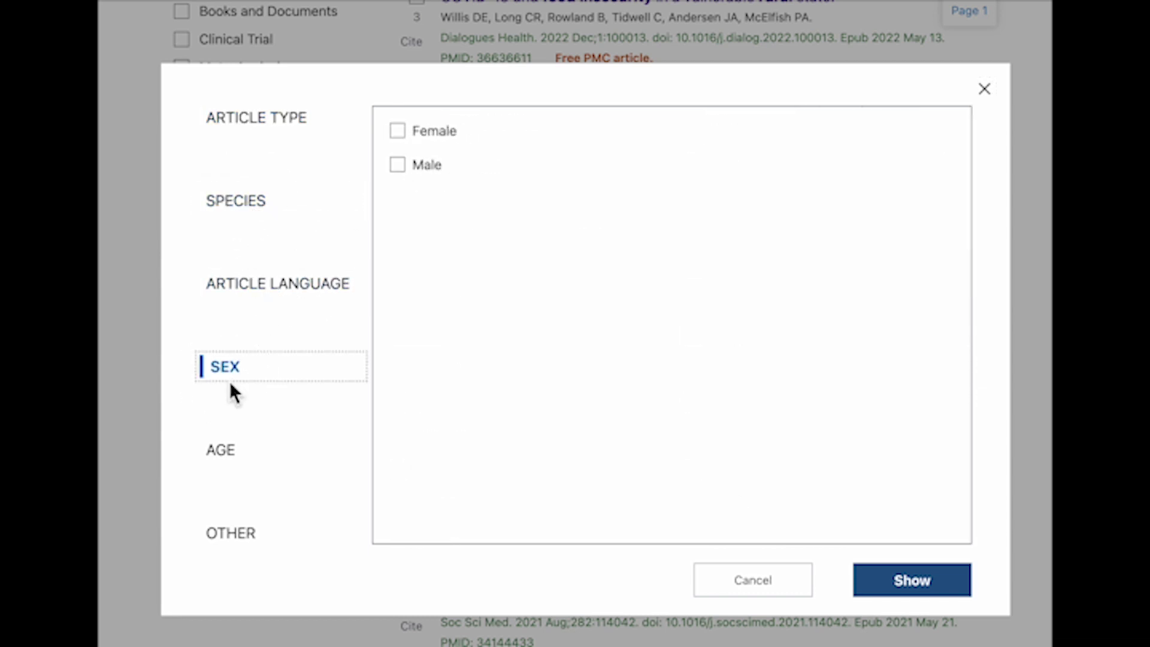
left_click(245, 458)
left_click(264, 541)
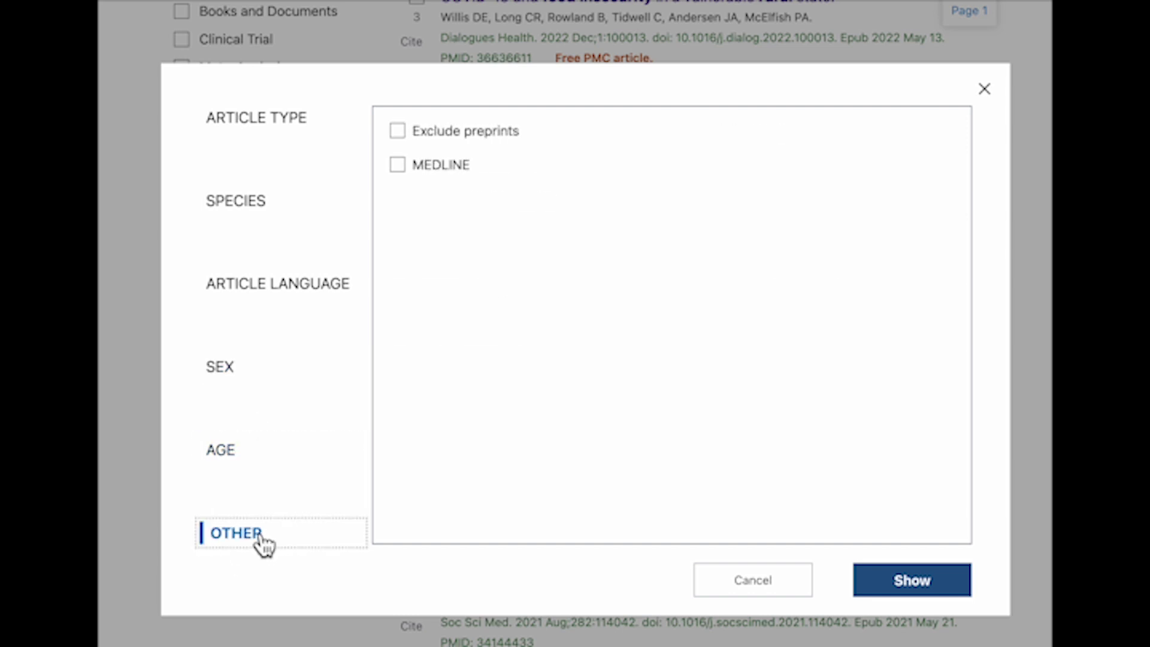
left_click(239, 131)
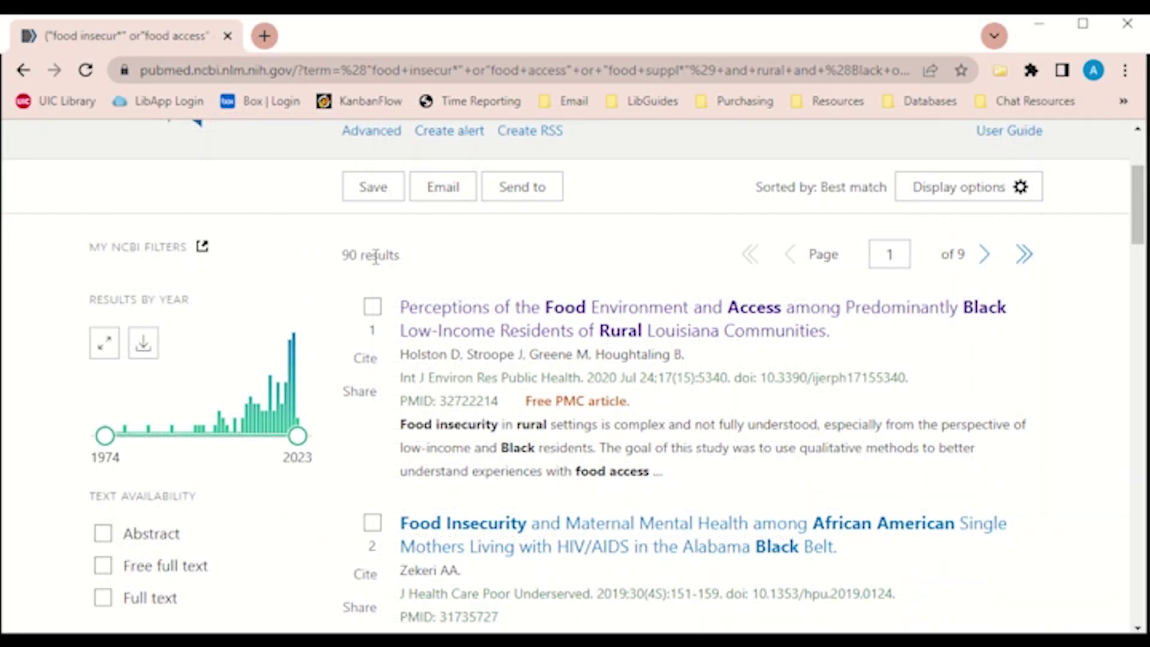
Highlight the 90-result count, then scroll down the results list
triple_click(376, 257)
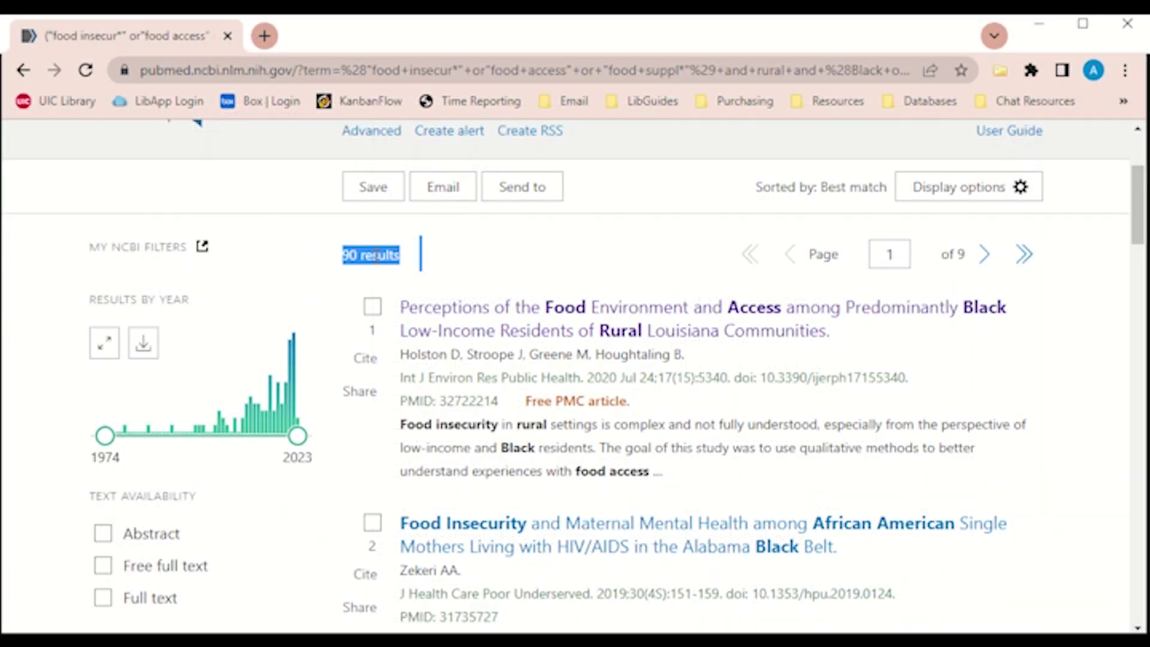
left_click(535, 283)
scroll(603, 329, "down", 6)
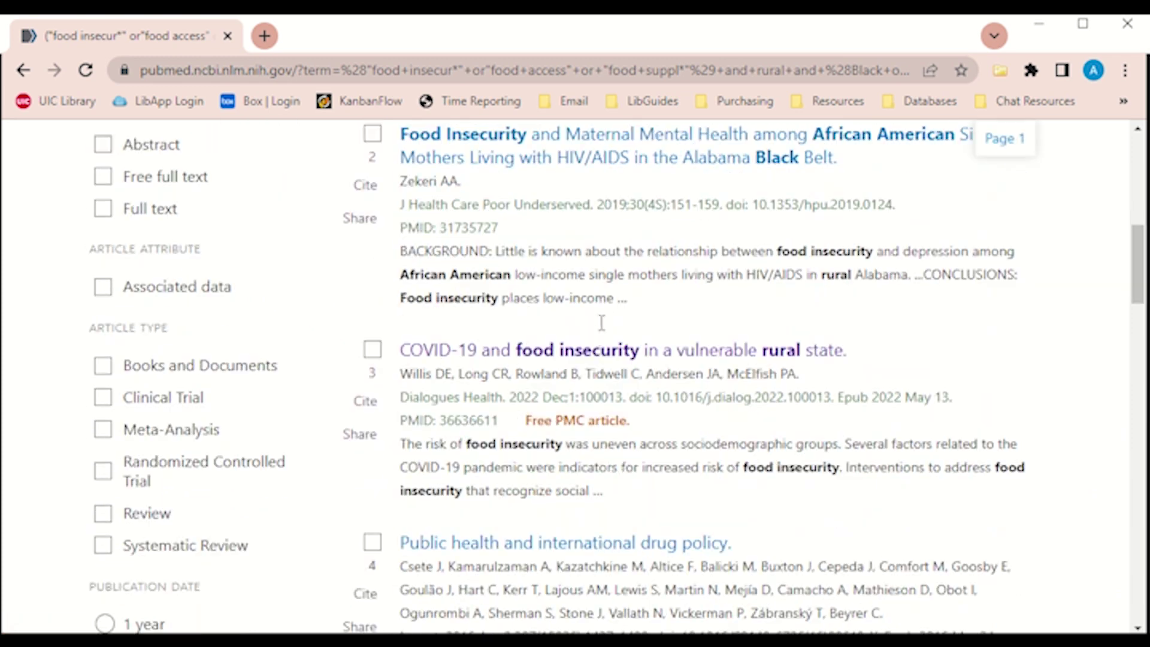
Open 'COVID-19 and food insecurity in a vulnerable rural state' and read through its abstract
left_click(537, 359)
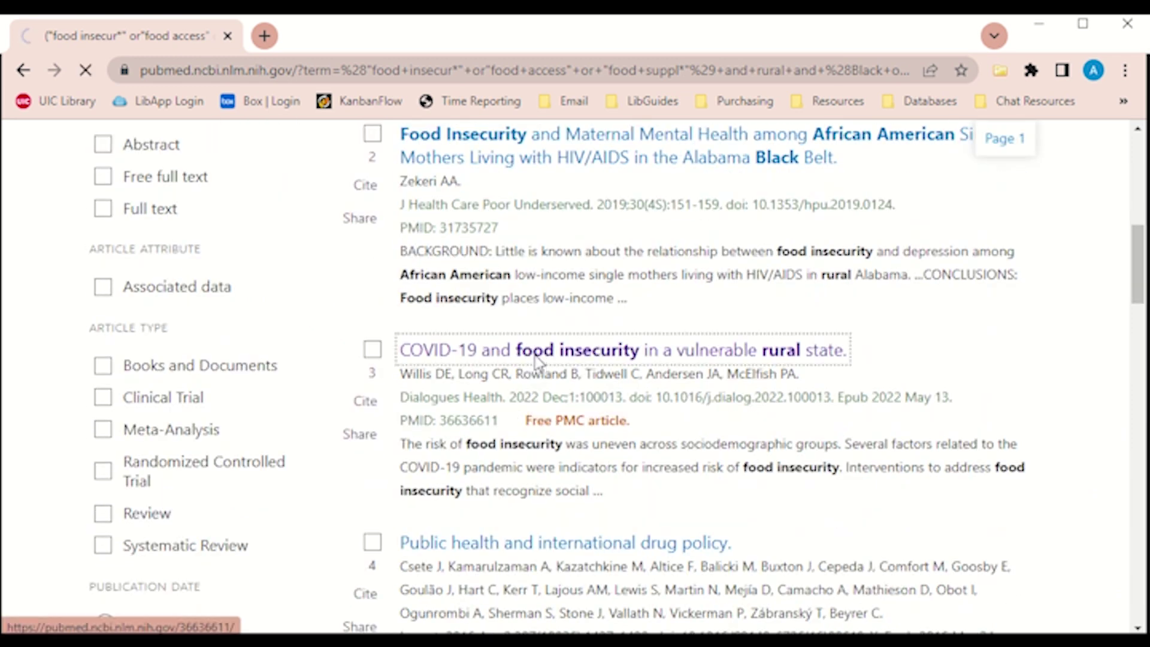
scroll(536, 365, "down", 5)
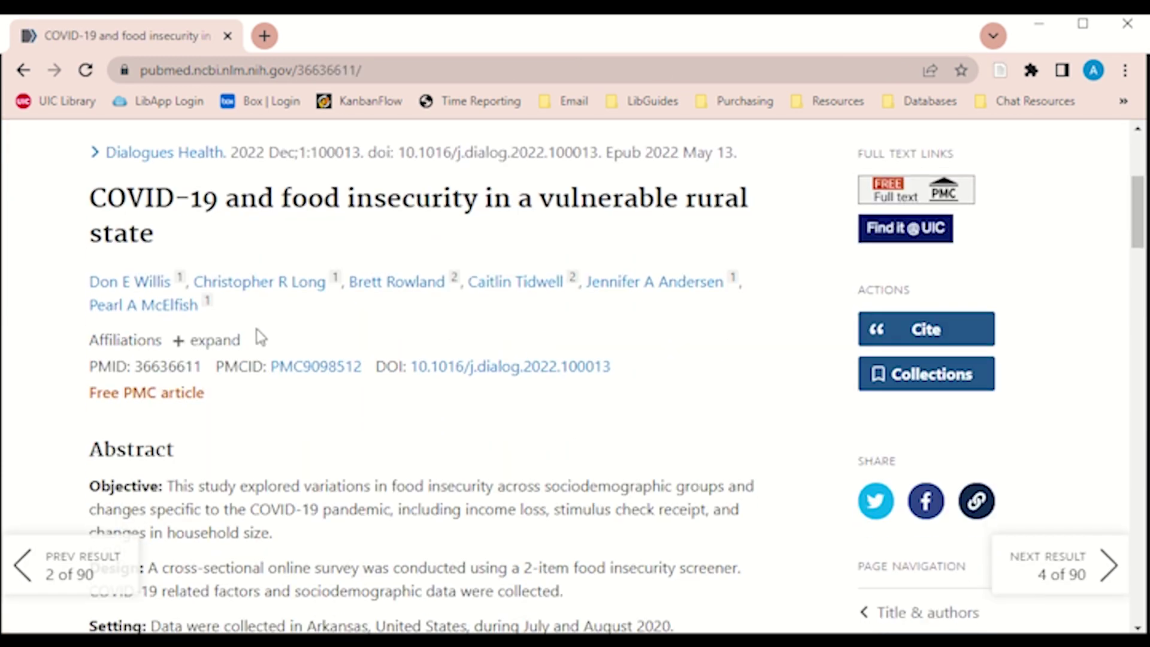
scroll(84, 453, "down", 2)
left_click_drag(90, 353, 151, 352)
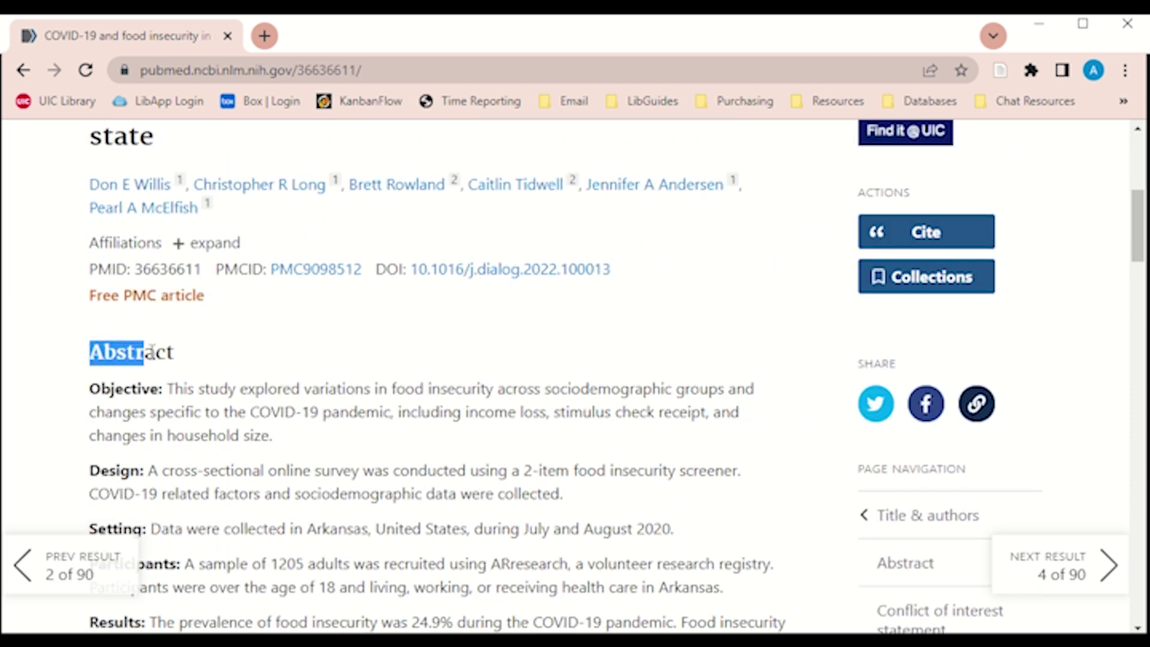
scroll(268, 357, "down", 4)
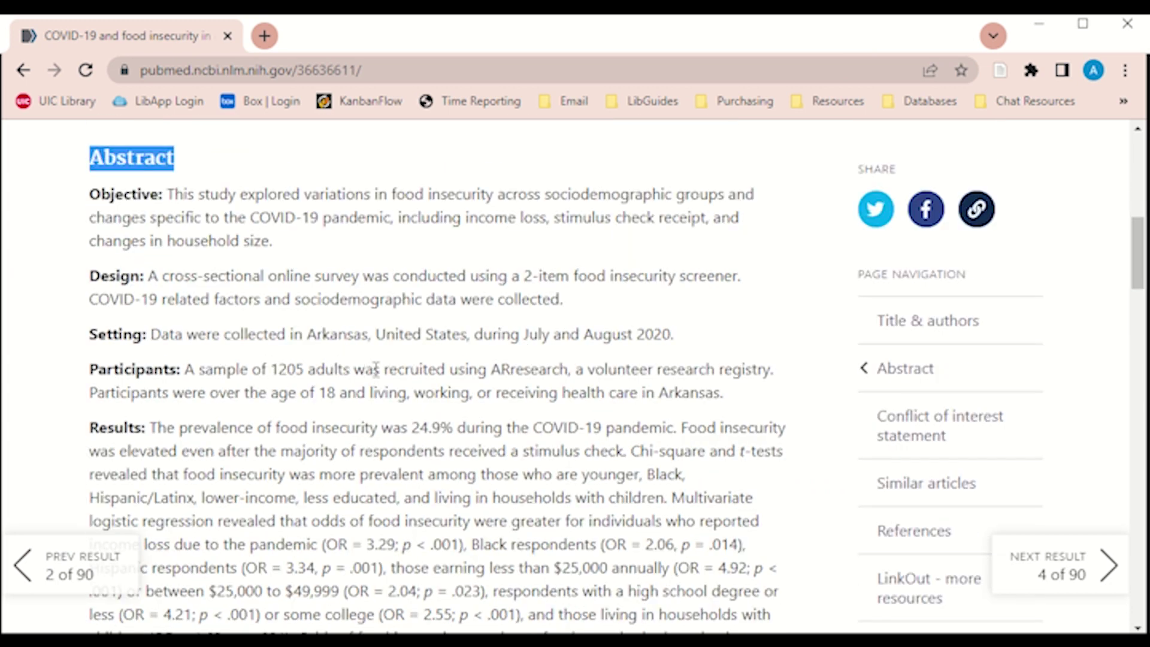
scroll(376, 368, "down", 2)
scroll(376, 370, "down", 14)
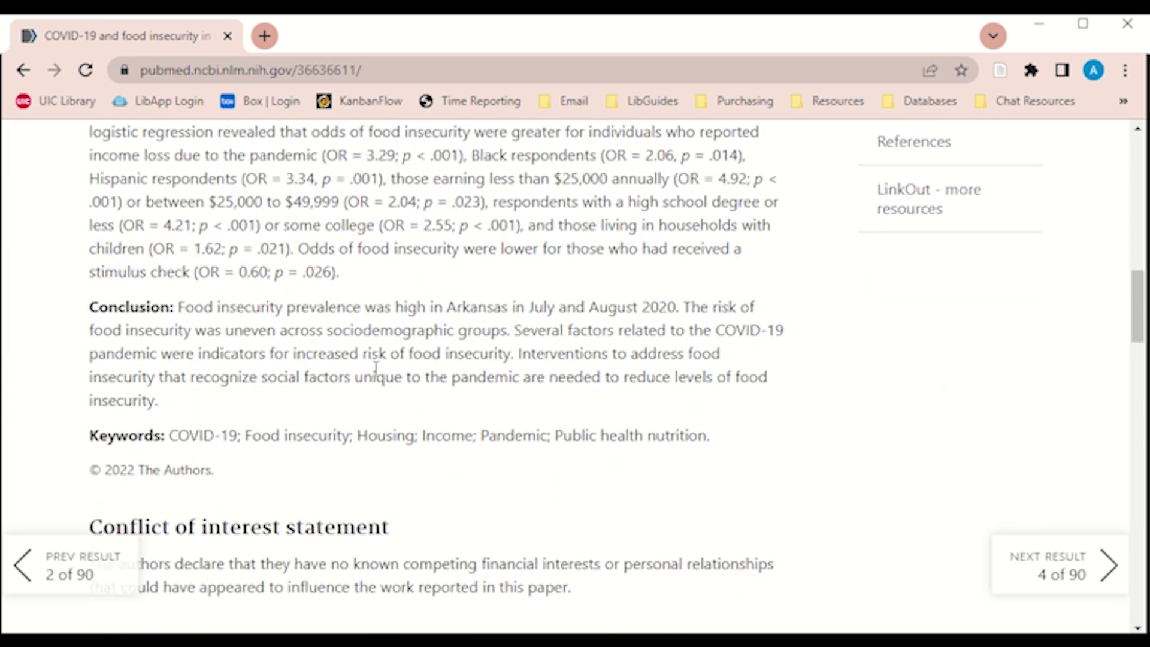
scroll(465, 364, "up", 17)
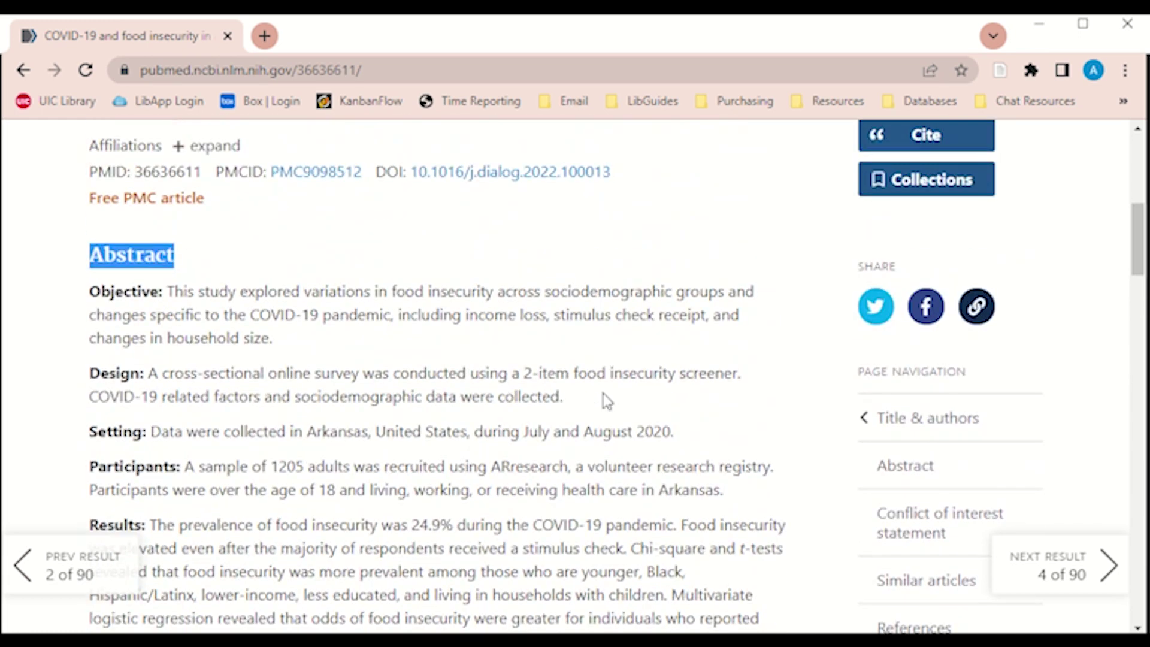
scroll(607, 401, "up", 6)
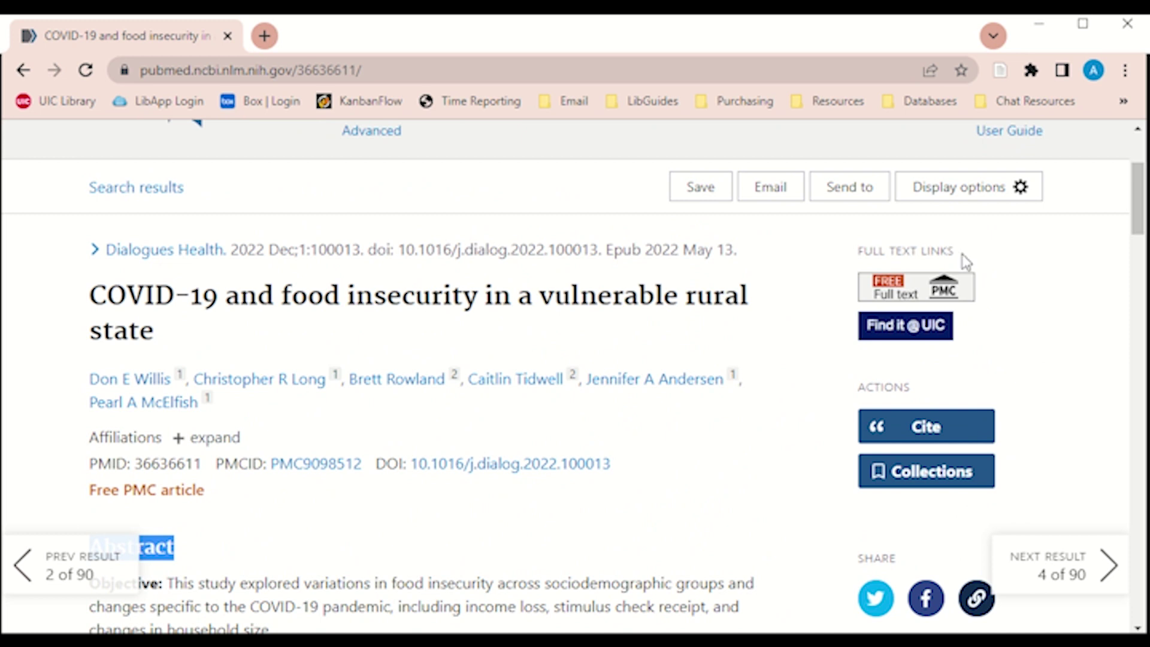
Open the article's full-text PDF via Find it @ UIC, then return to the PubMed record
left_click(926, 328)
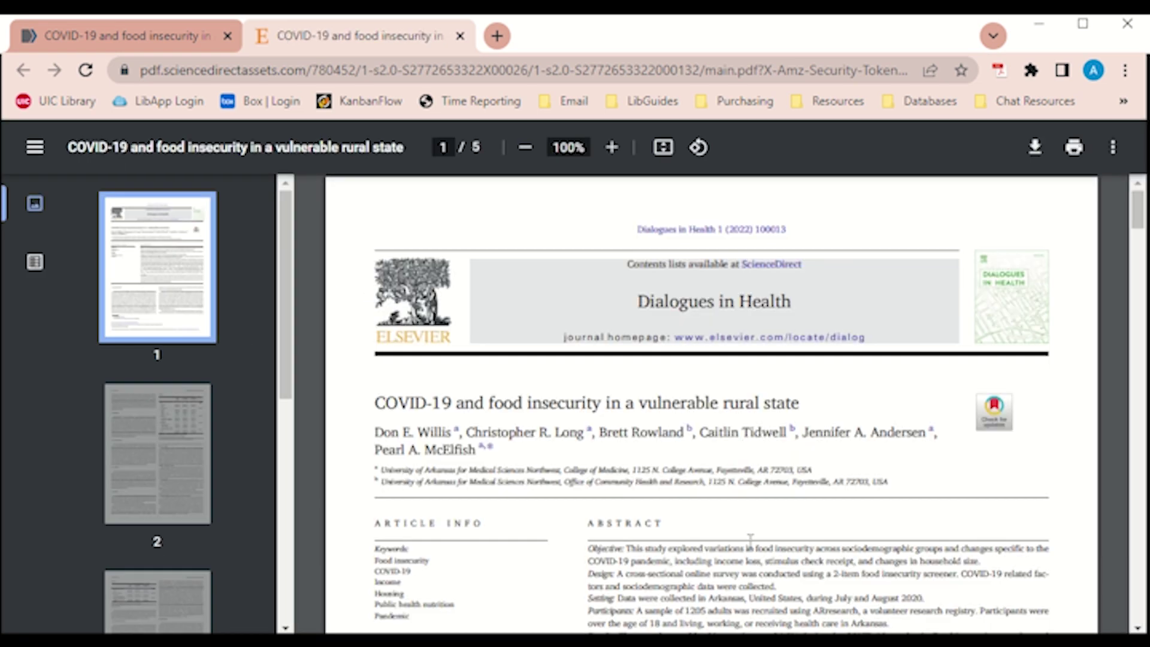
scroll(730, 466, "down", 20)
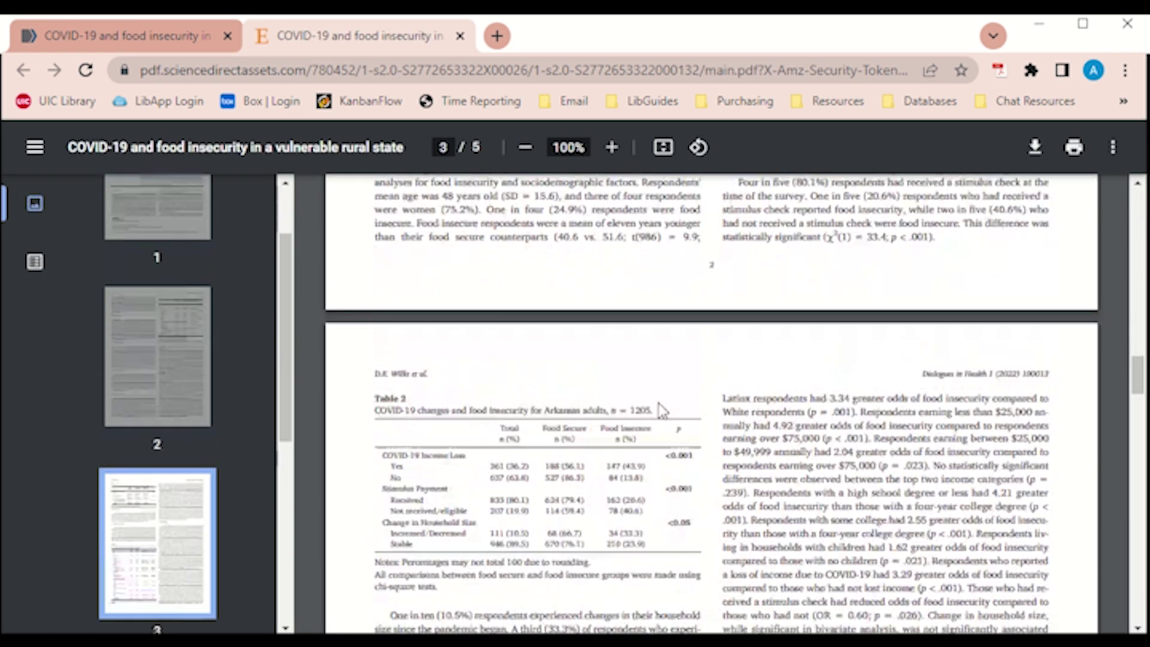
left_click(200, 34)
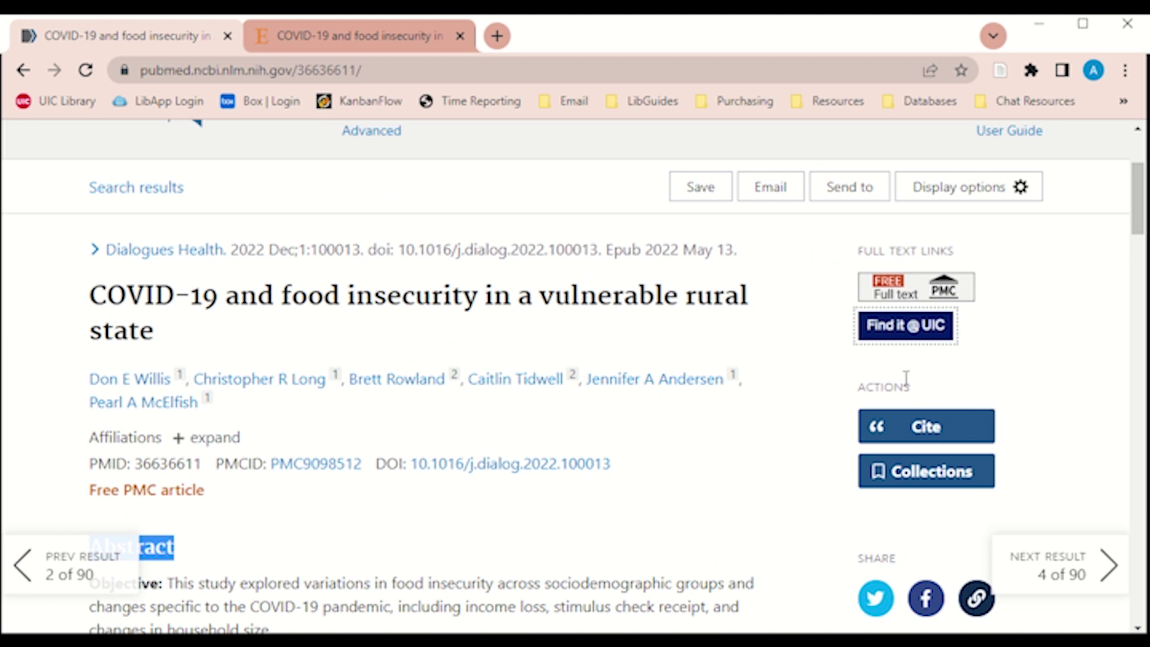
left_click(984, 429)
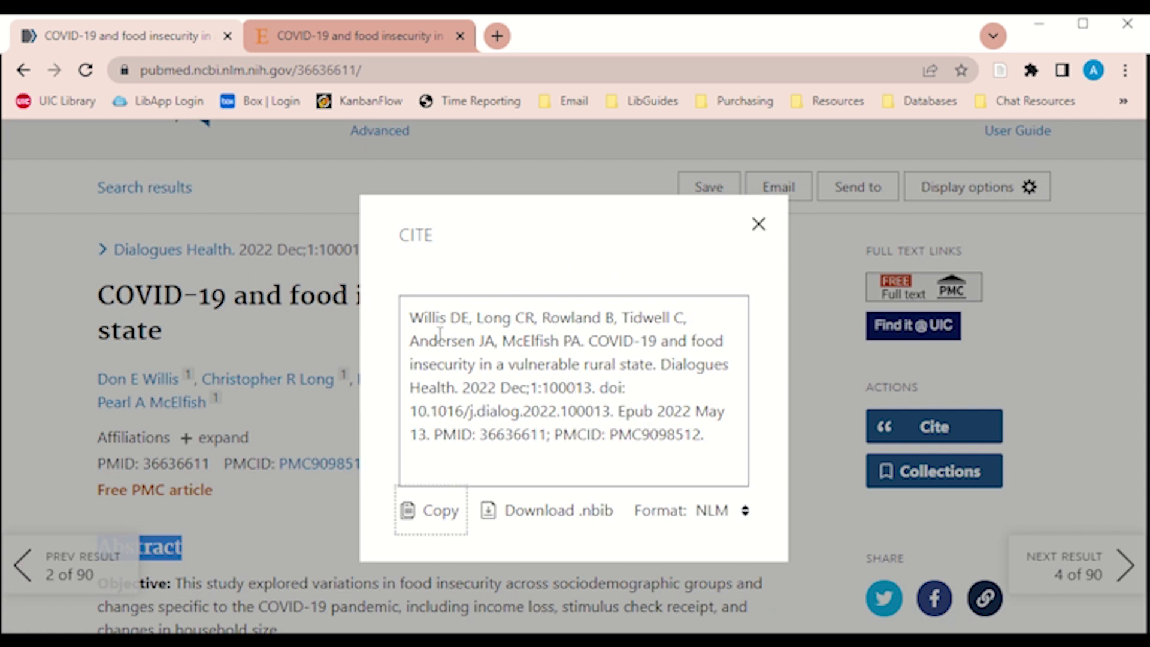
left_click(743, 519)
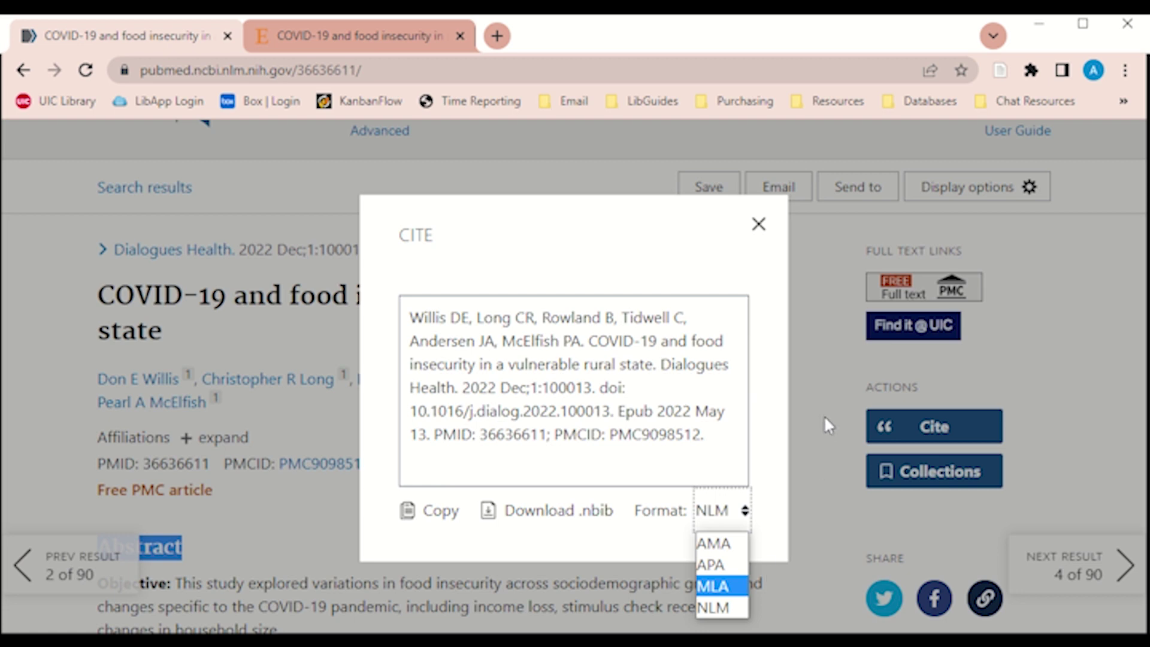
left_click(758, 227)
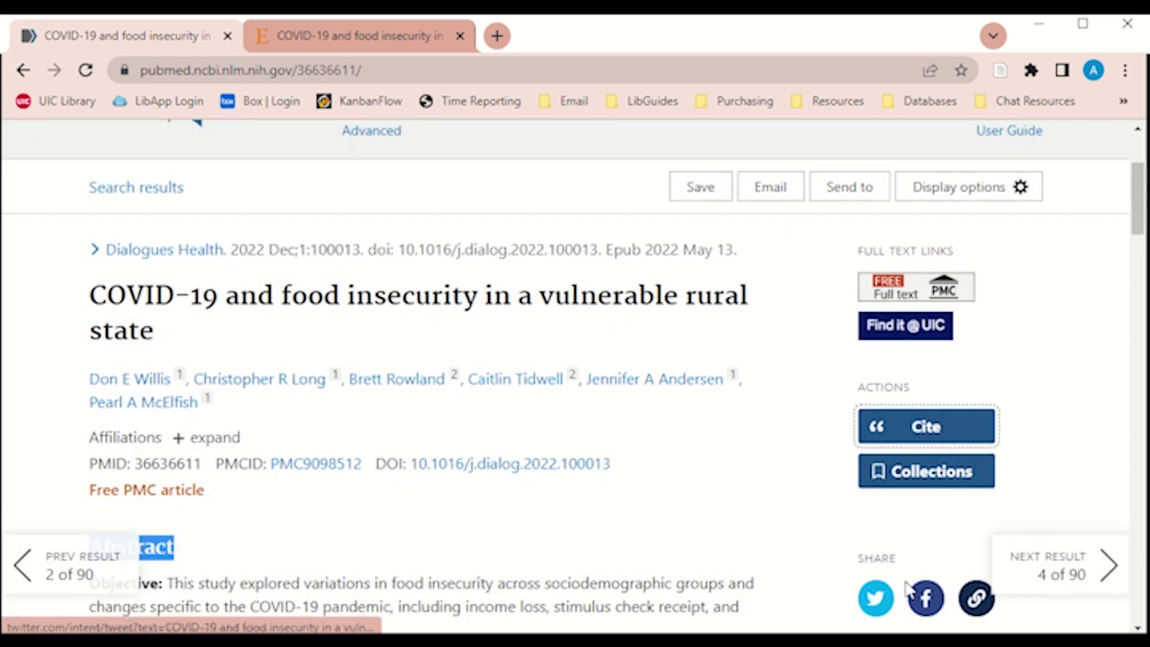
Step forward two search results with Next Result, past the 2016 Lancet drug policy review
left_click(1058, 577)
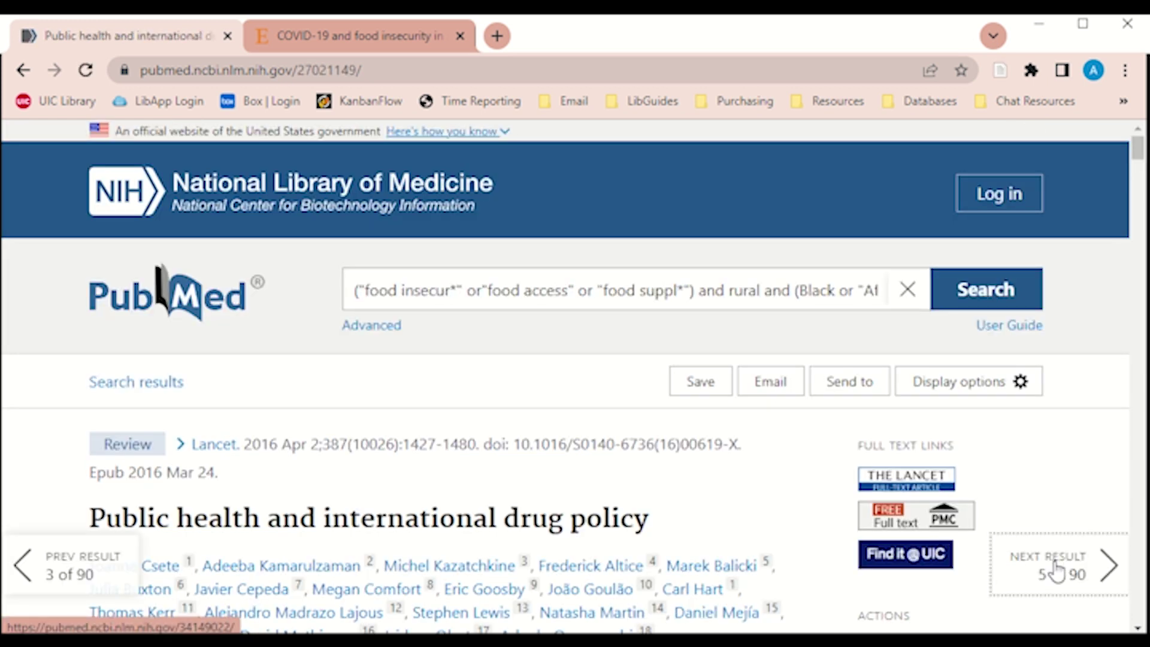
left_click(1057, 572)
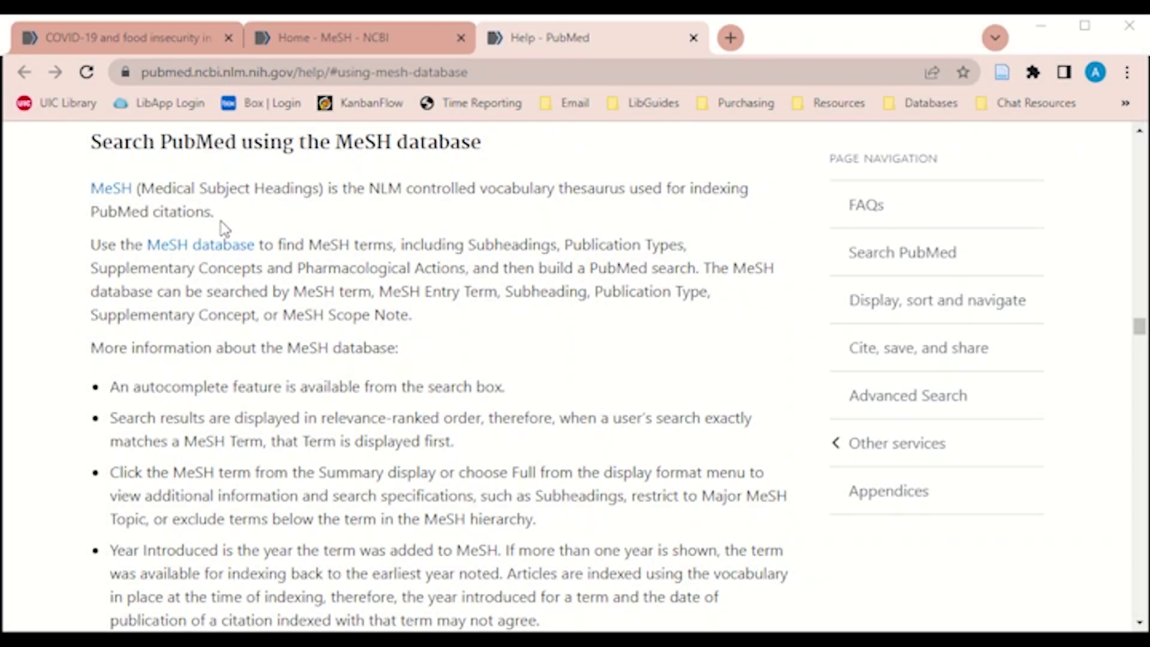
Look up 'food supply' in MeSH and scroll through the Food Supply record's definition and tree
left_click_drag(214, 213, 79, 198)
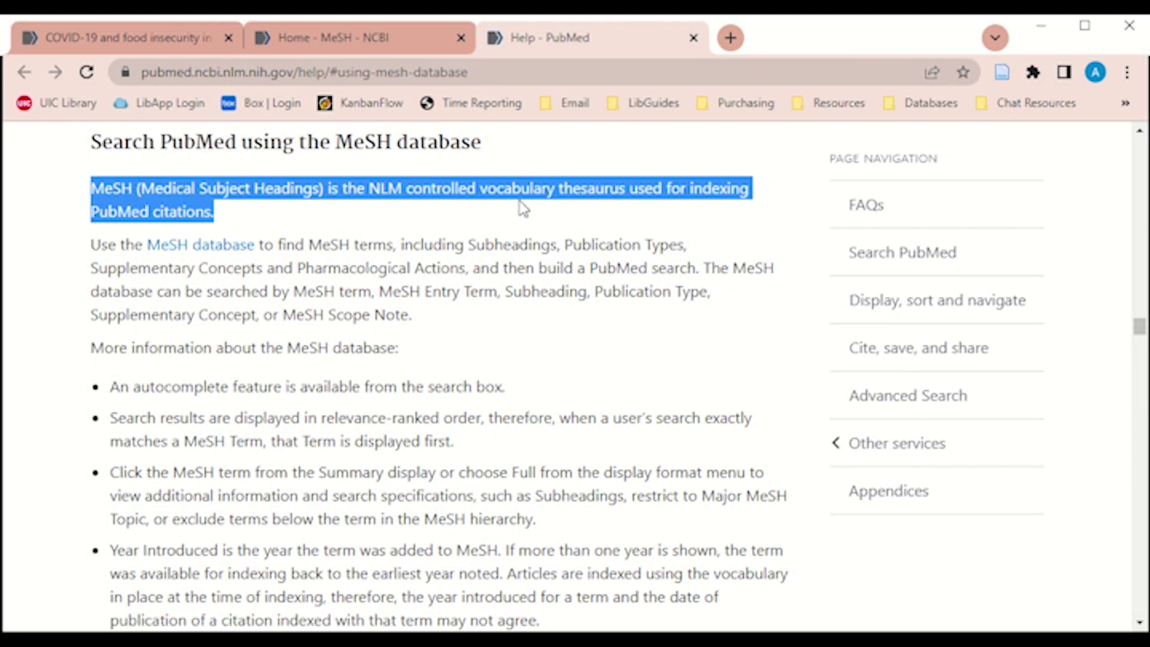
left_click(425, 200)
left_click(389, 41)
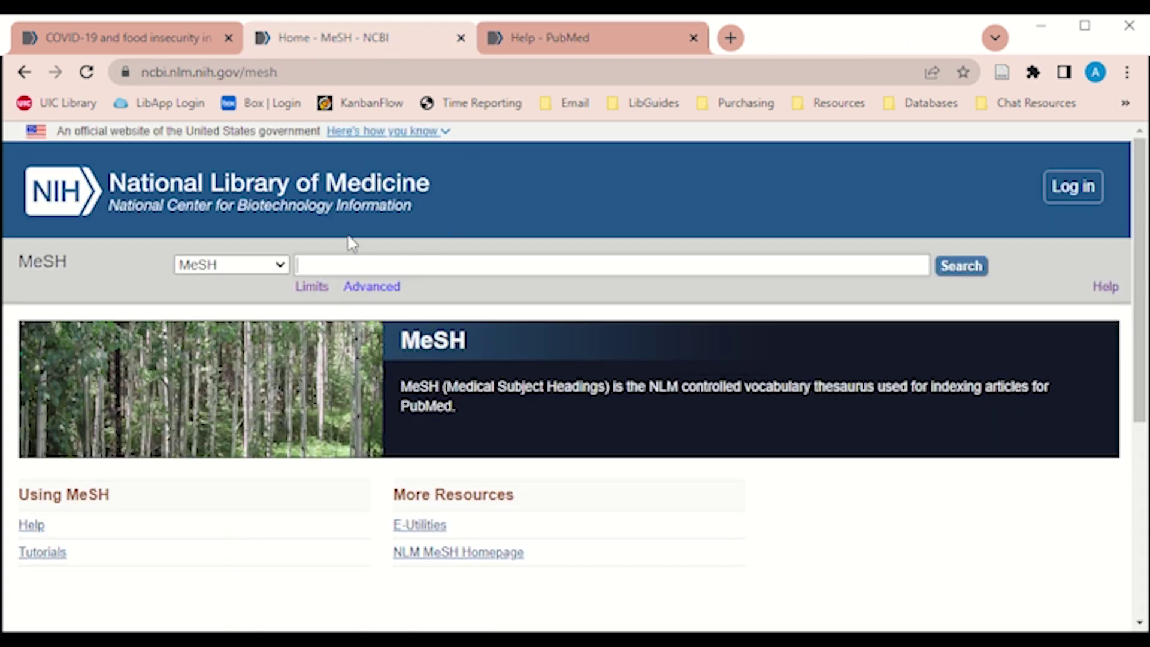
type("food supply")
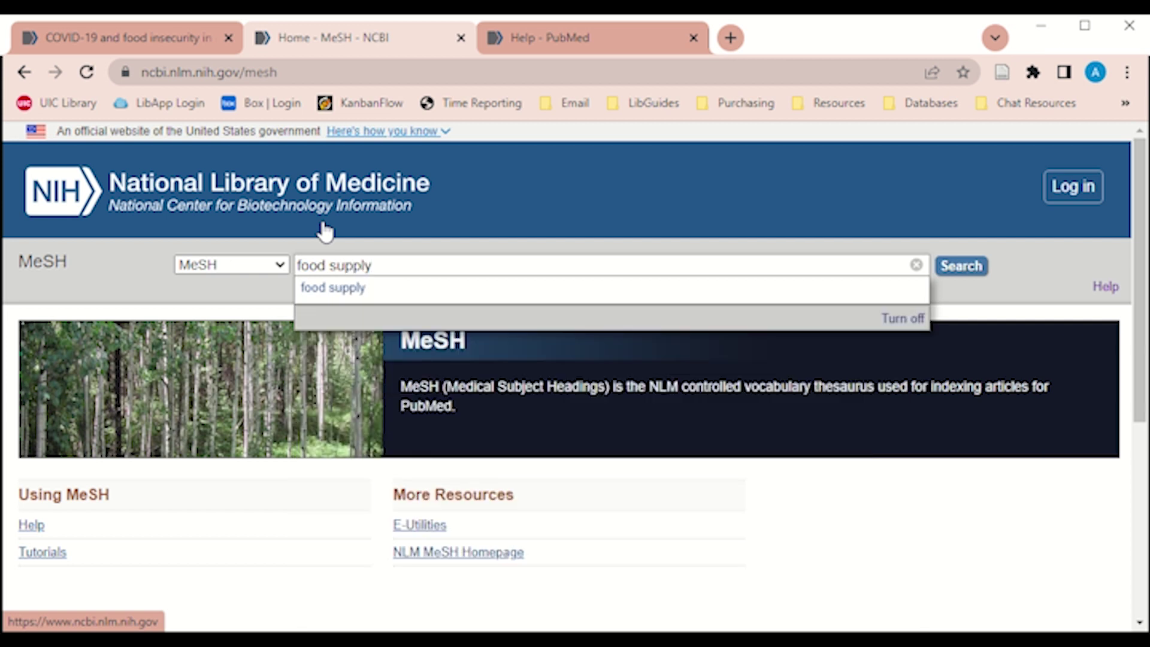
left_click(376, 289)
scroll(443, 425, "down", 5)
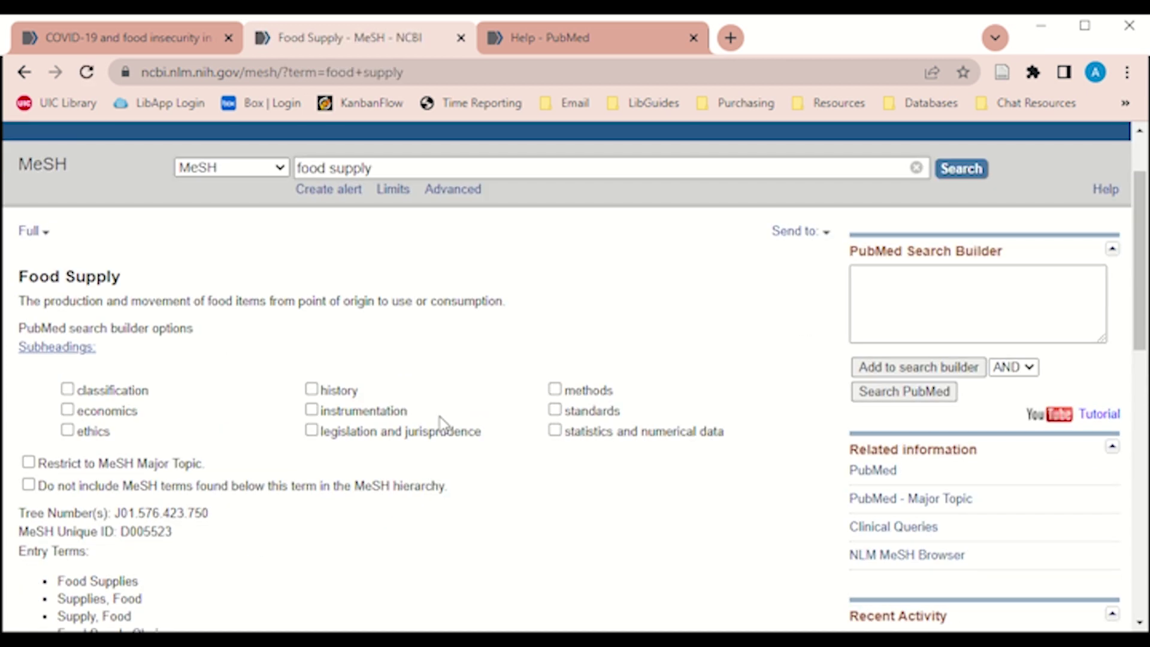
scroll(215, 332, "down", 6)
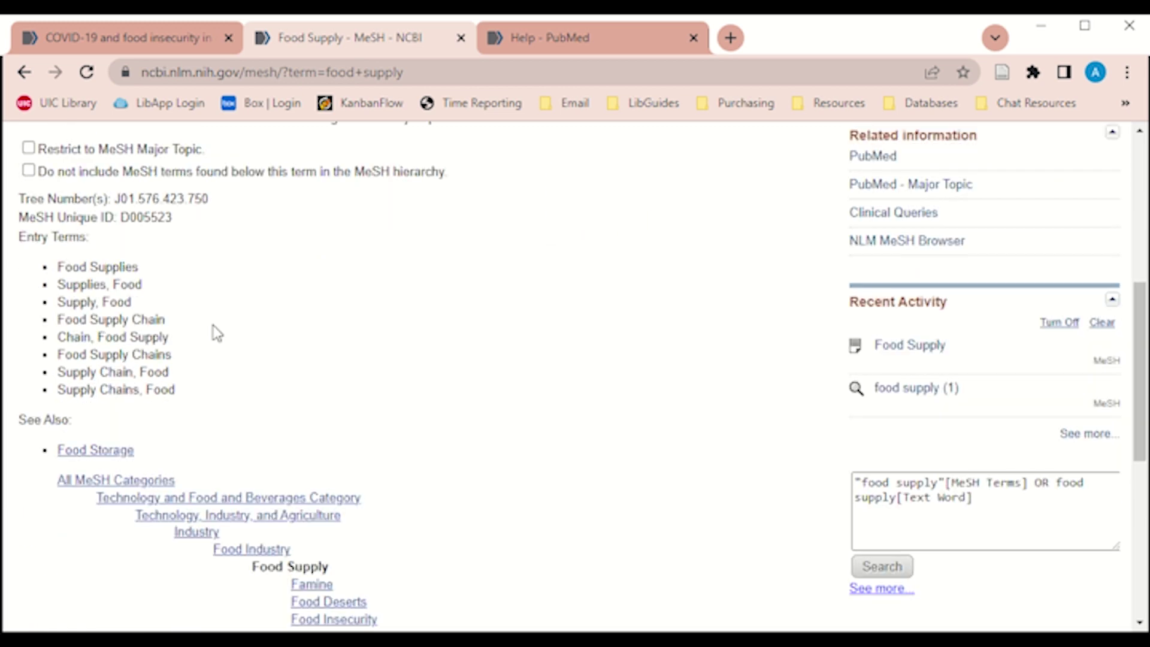
scroll(225, 333, "up", 10)
scroll(237, 300, "up", 2)
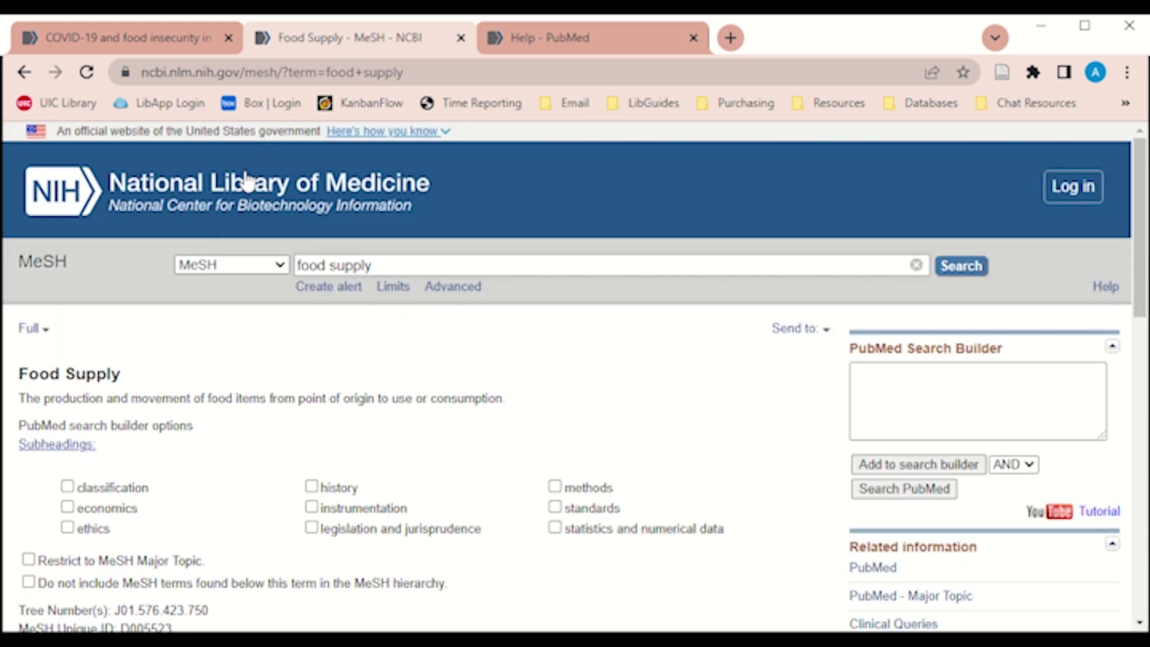
Back in PubMed, go to the previous result, the Alabama Black Belt maternal mental health article
left_click(134, 38)
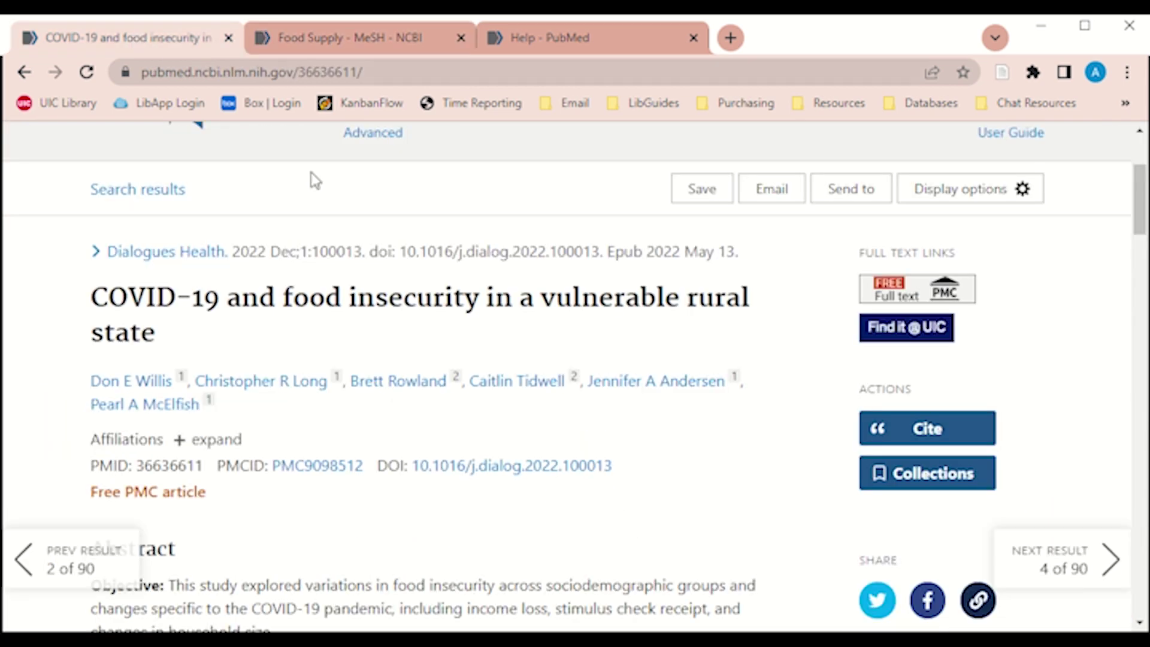
left_click(111, 559)
scroll(945, 336, "down", 10)
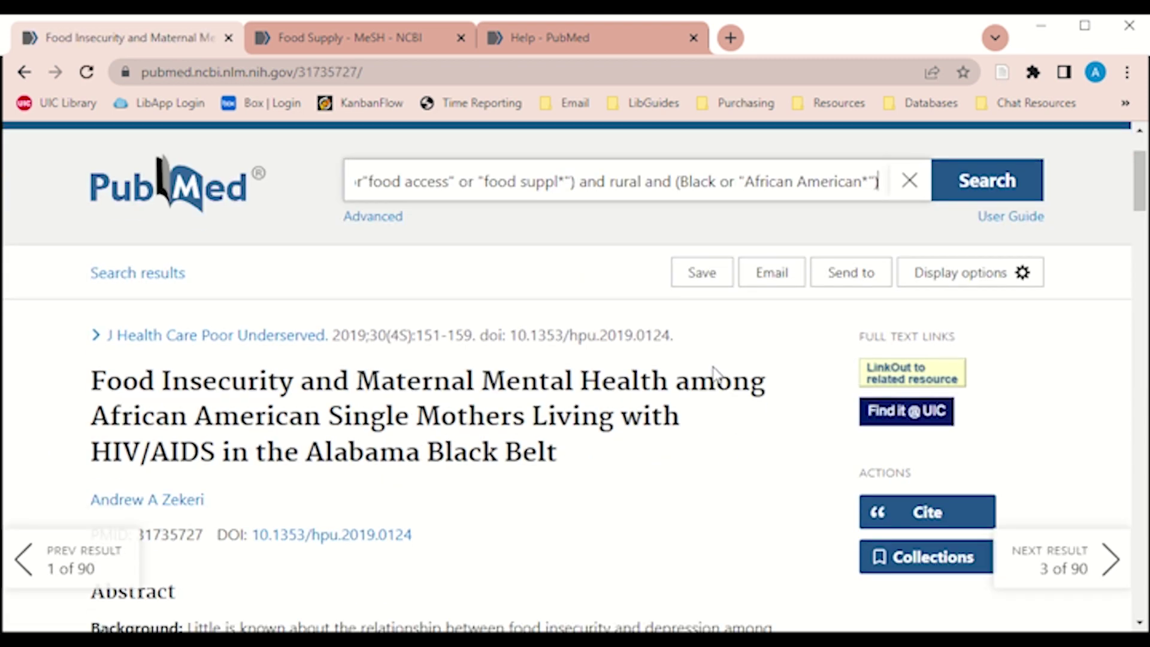
scroll(906, 337, "down", 4)
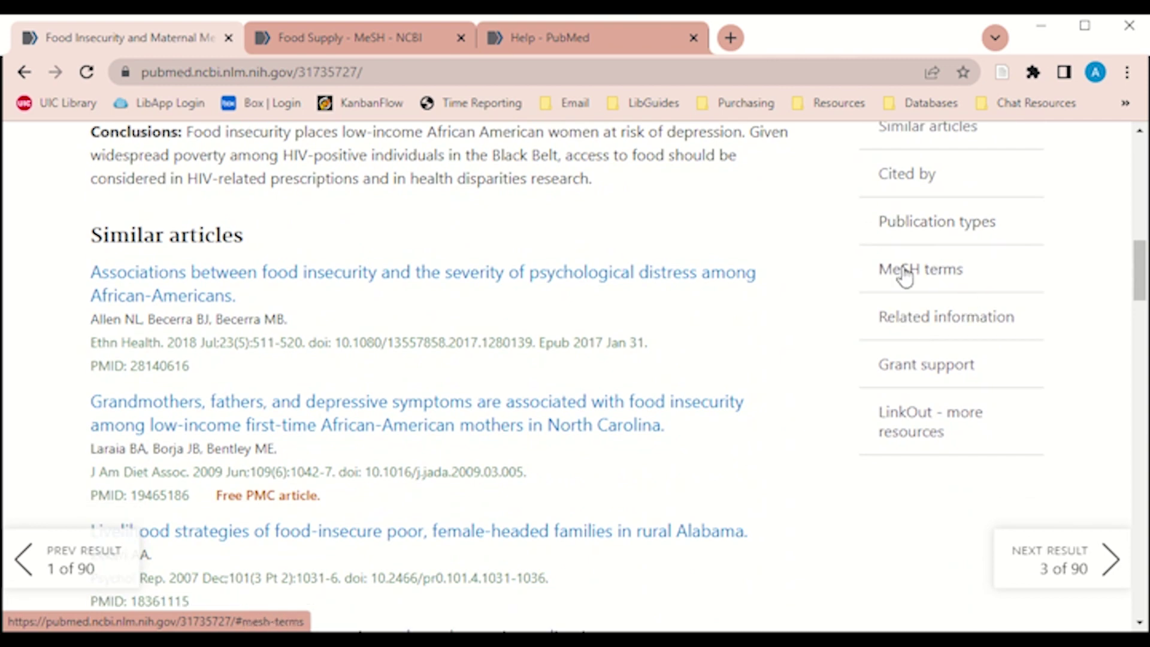
scroll(970, 290, "up", 2)
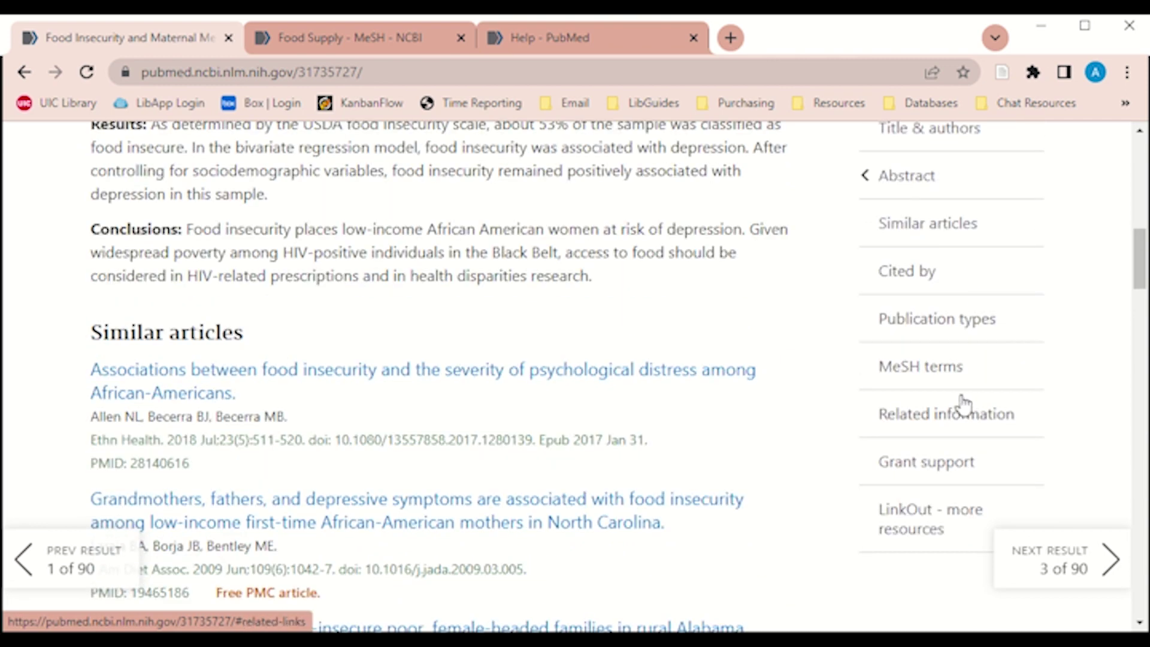
Search the article's Food Supply / statistics & numerical data MeSH term in MeSH
left_click(961, 370)
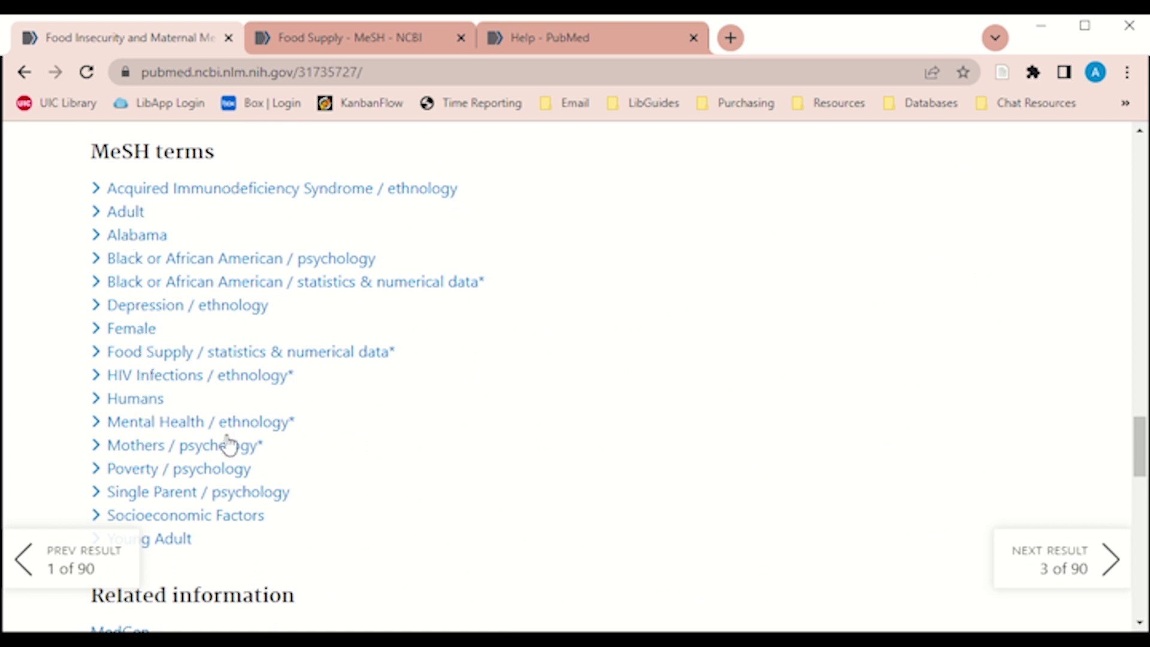
scroll(228, 444, "down", 1)
scroll(221, 431, "down", 1)
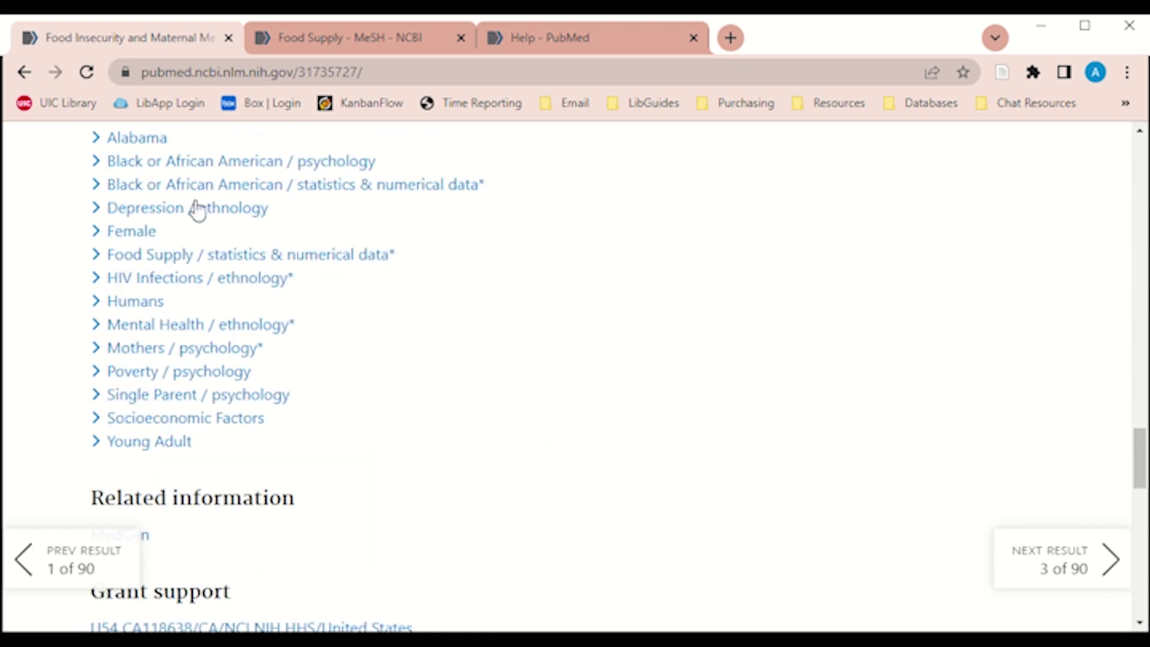
left_click(167, 258)
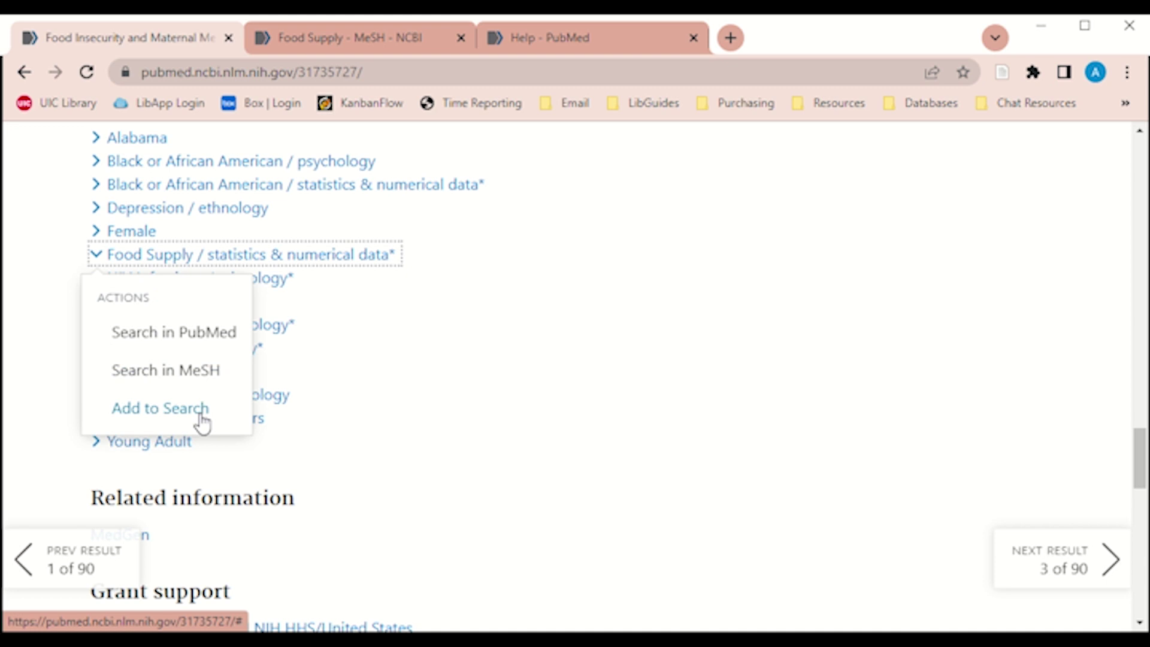
left_click(198, 379)
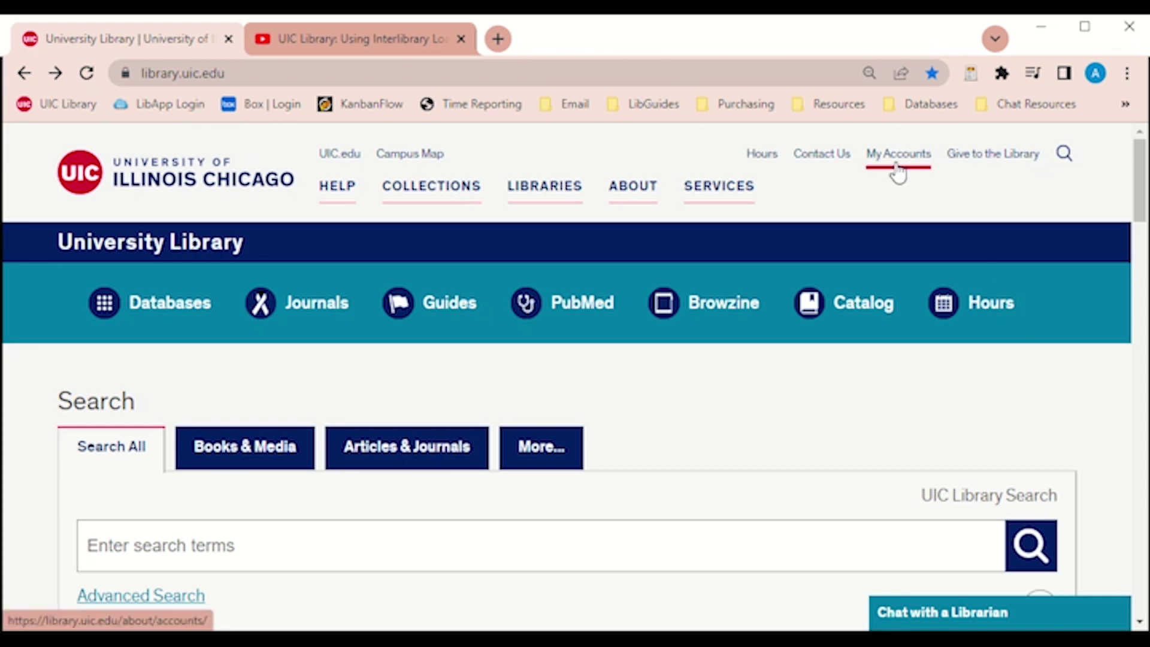
From My Accounts, open the Interlibrary loan Request Items page and log in to ILLiad
left_click(899, 155)
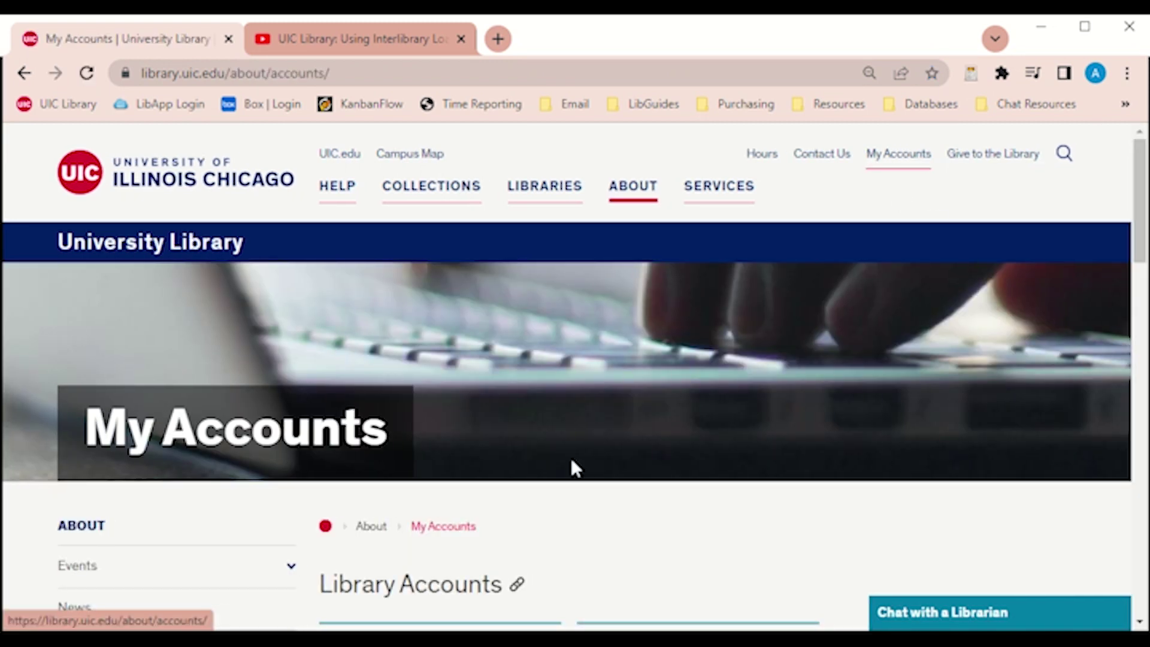
scroll(572, 464, "down", 3)
scroll(576, 469, "down", 2)
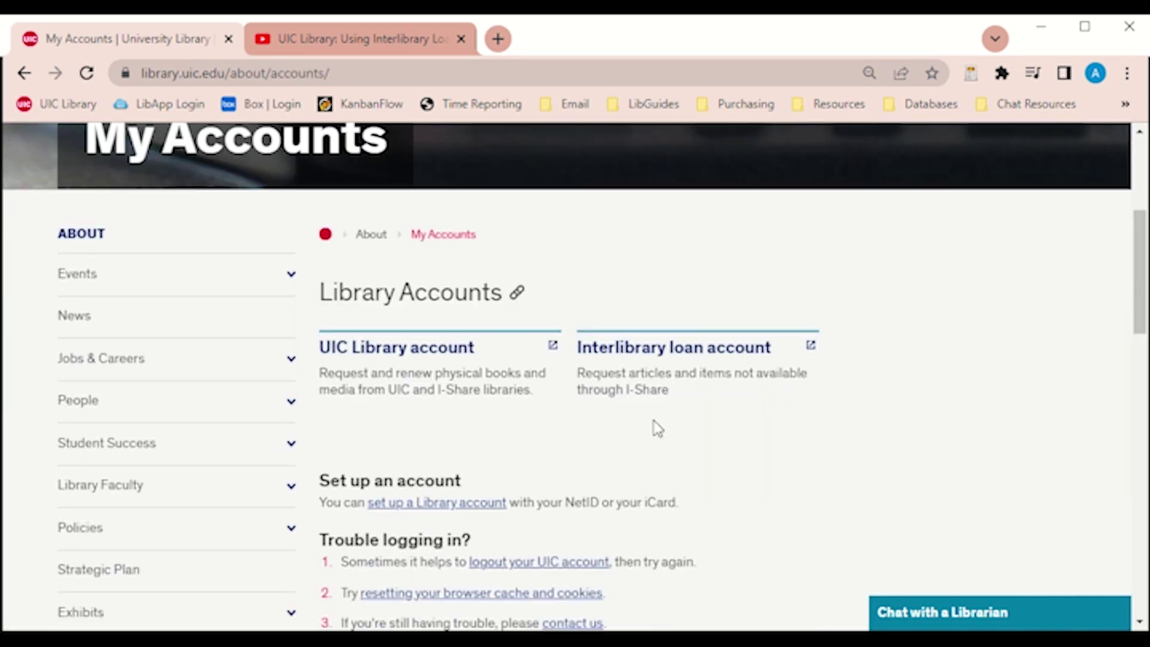
left_click(685, 363)
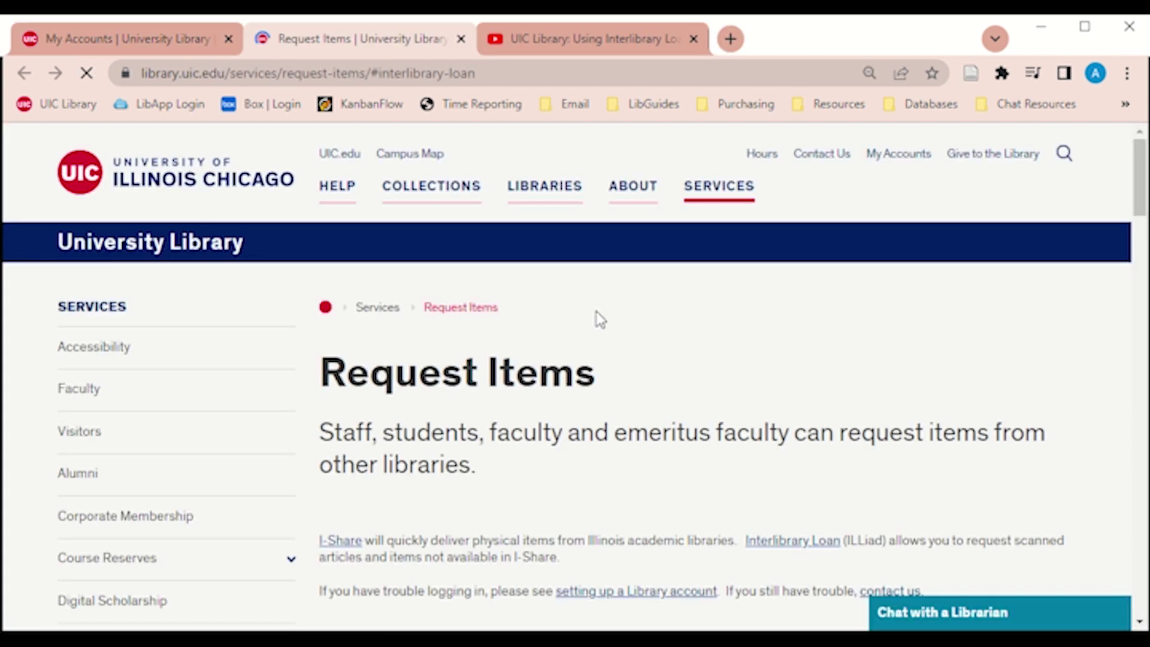
scroll(584, 328, "down", 5)
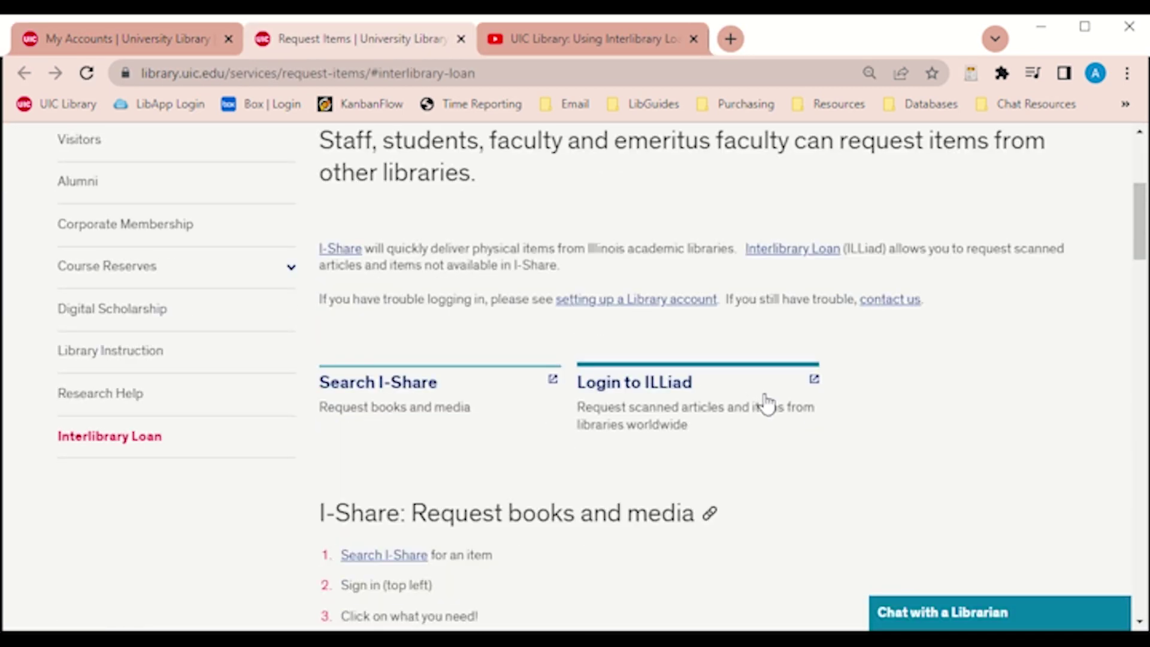
left_click(752, 406)
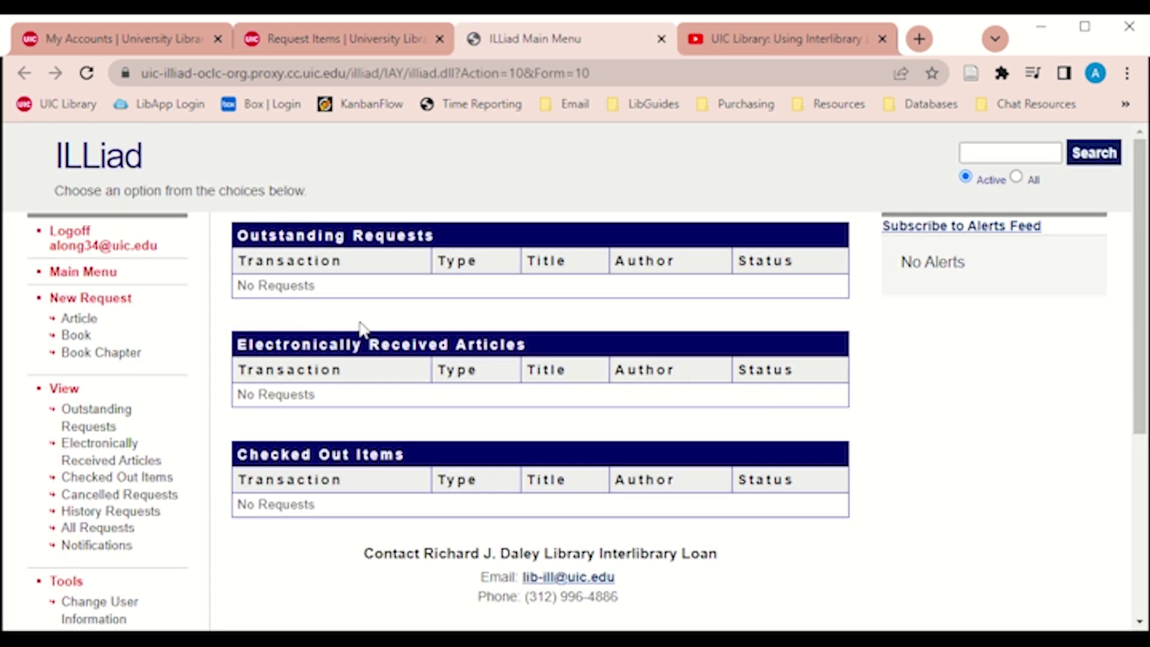
Dismiss the proxy bar and open a blank ILLiad Article Request form
left_click(1097, 156)
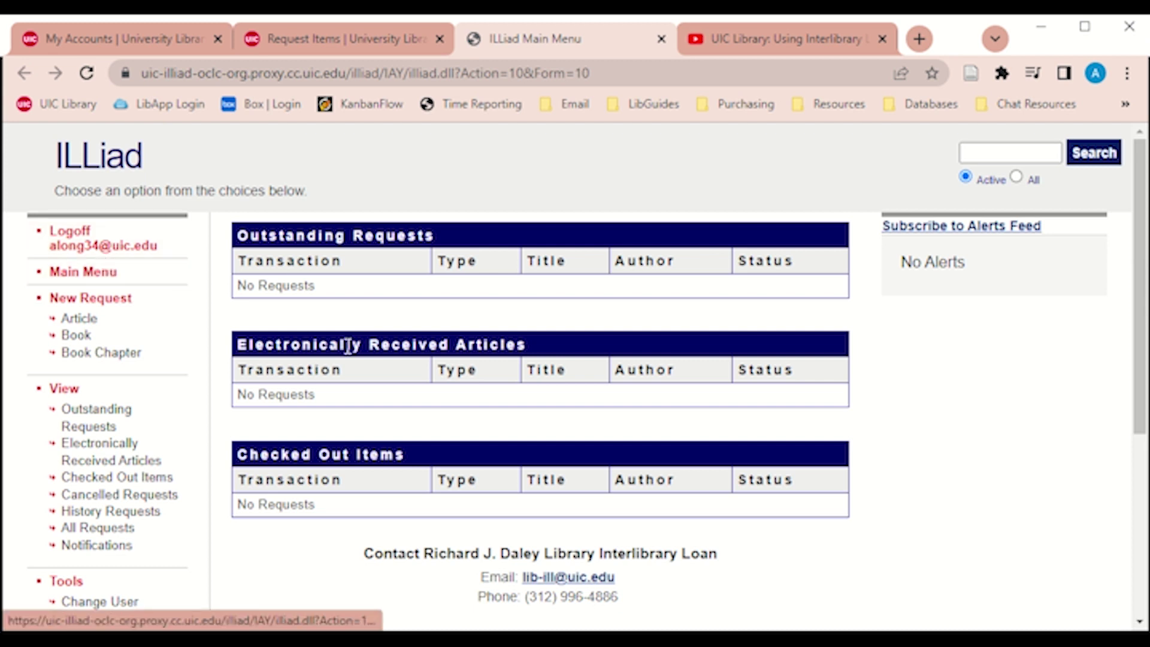
left_click(92, 323)
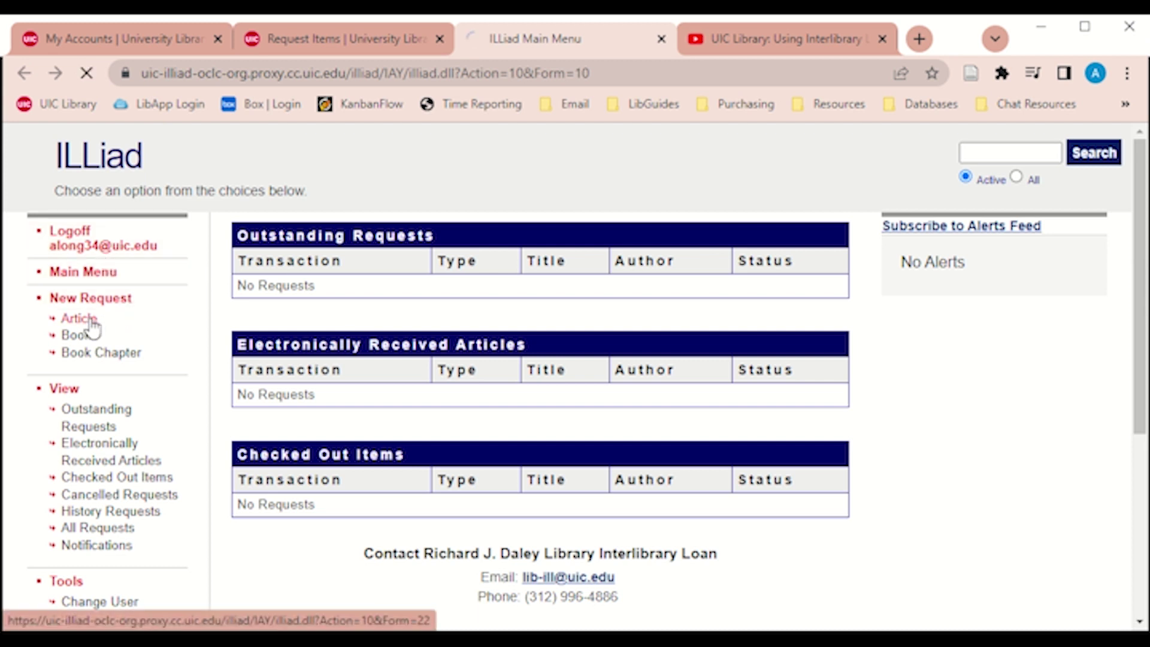
scroll(865, 318, "down", 6)
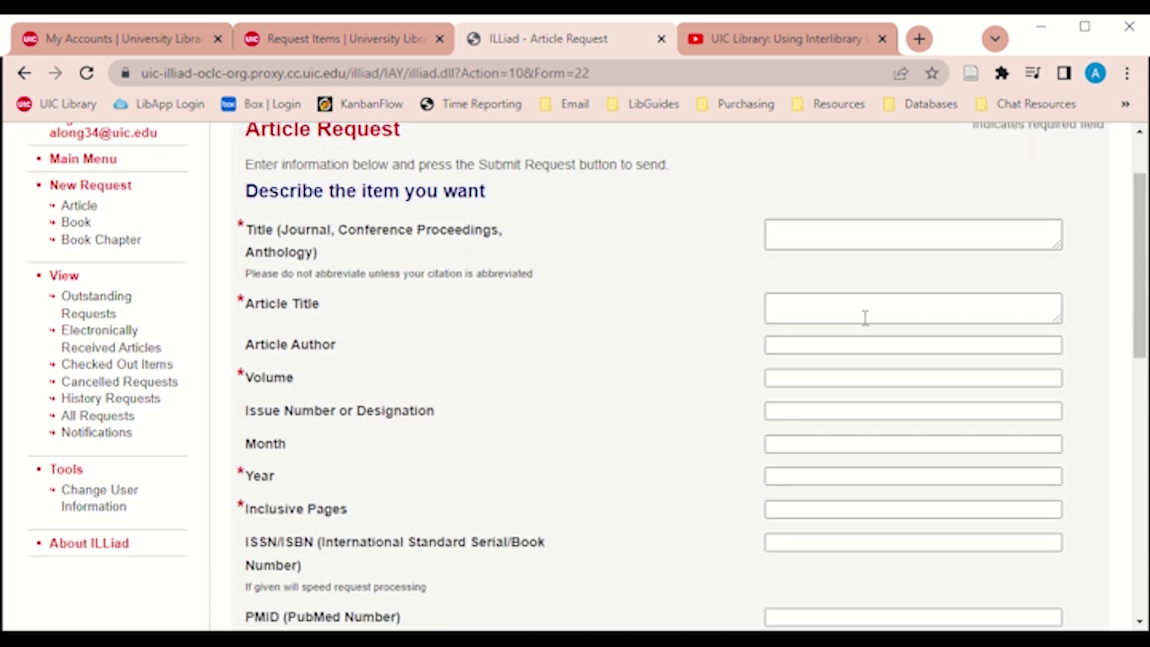
scroll(865, 318, "down", 7)
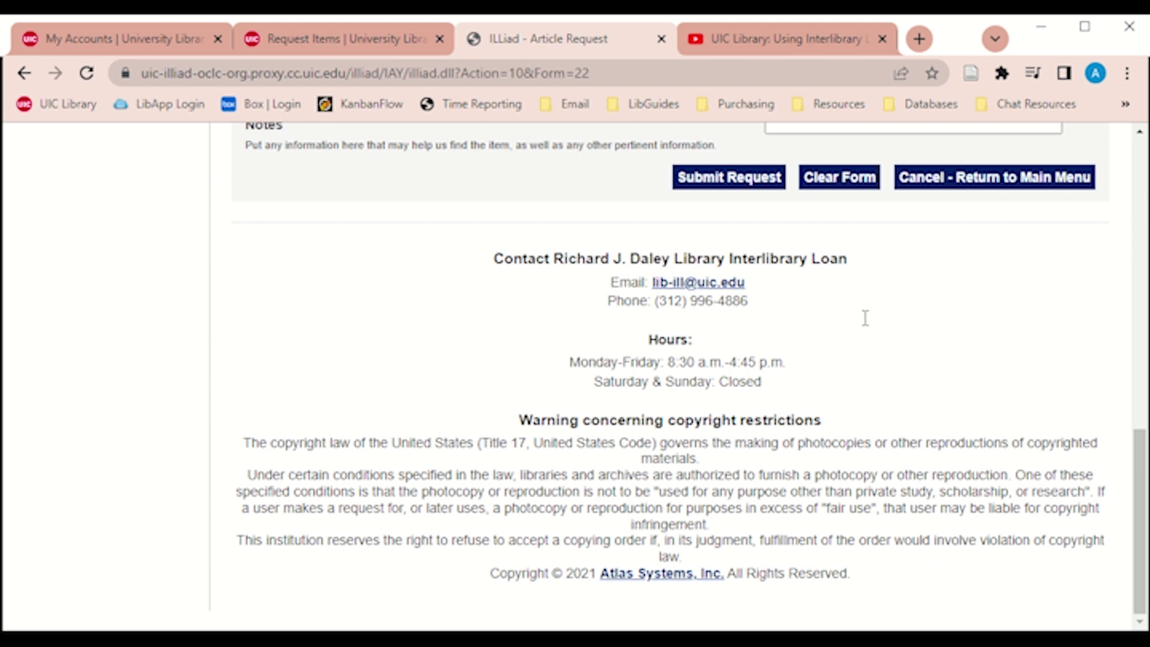
scroll(865, 317, "up", 13)
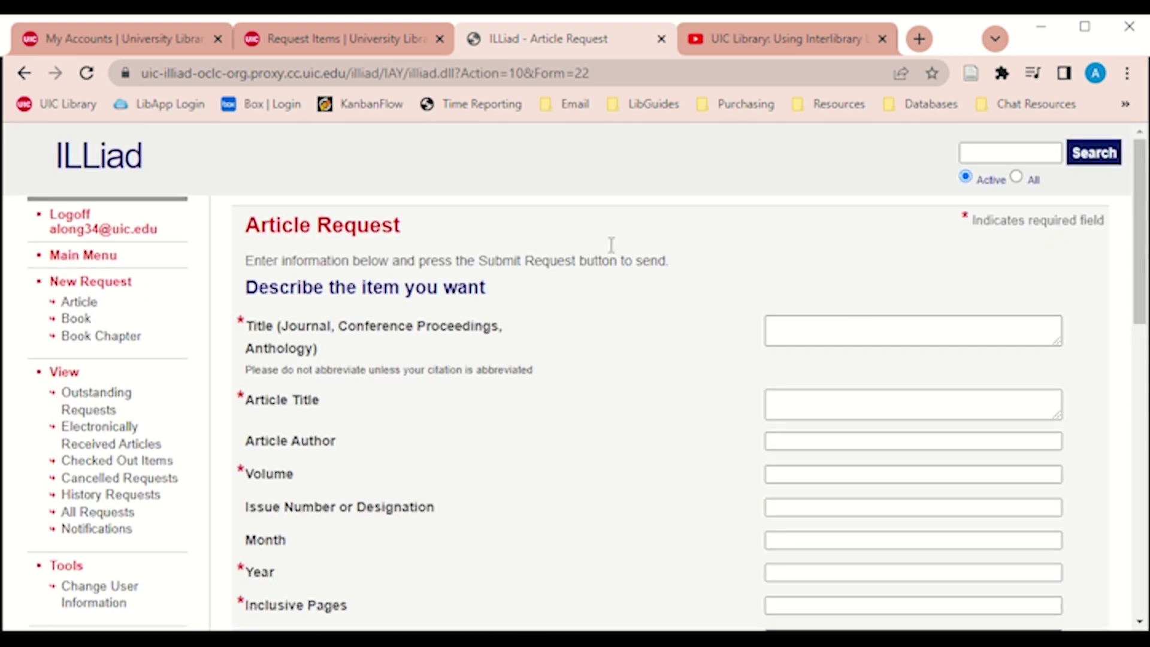
Review the I-Share request steps on Request Items, then view the 'Using Interlibrary Loan' video
left_click(313, 40)
scroll(631, 388, "down", 5)
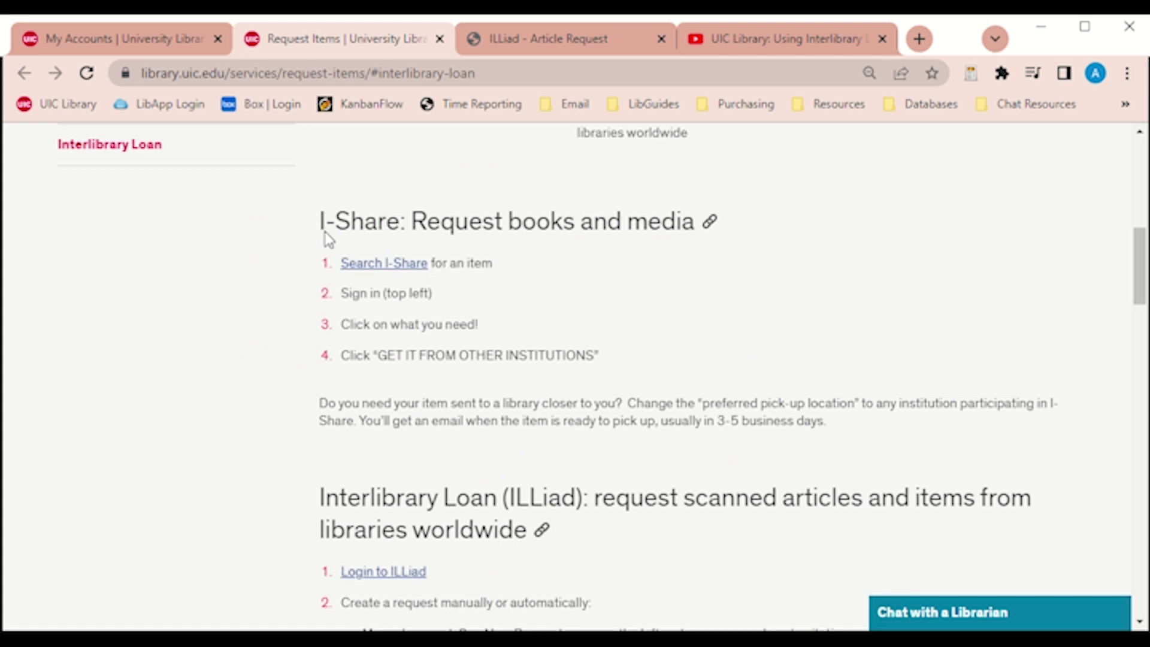
left_click_drag(321, 218, 628, 367)
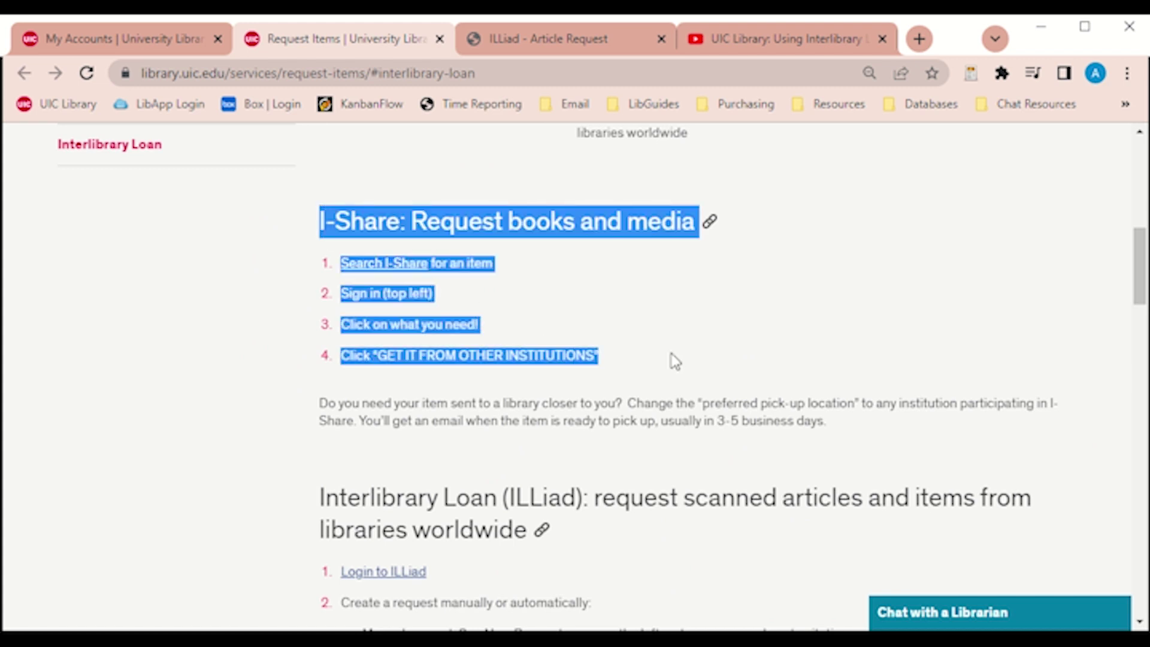
left_click(516, 246)
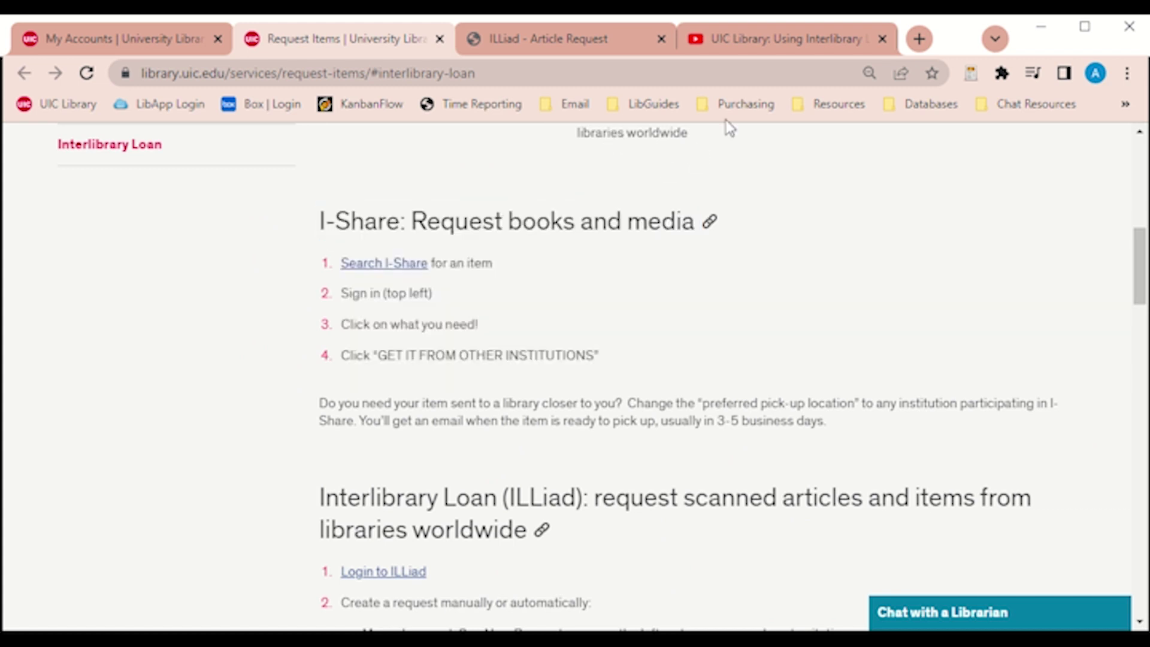
left_click(745, 39)
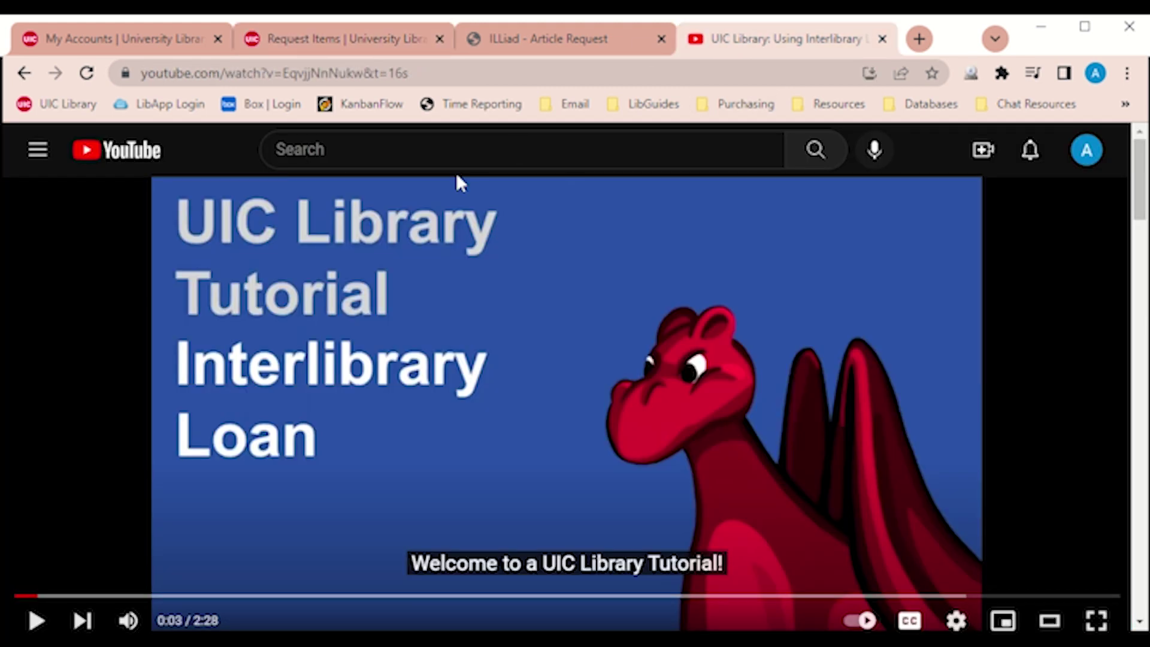
scroll(534, 360, "down", 5)
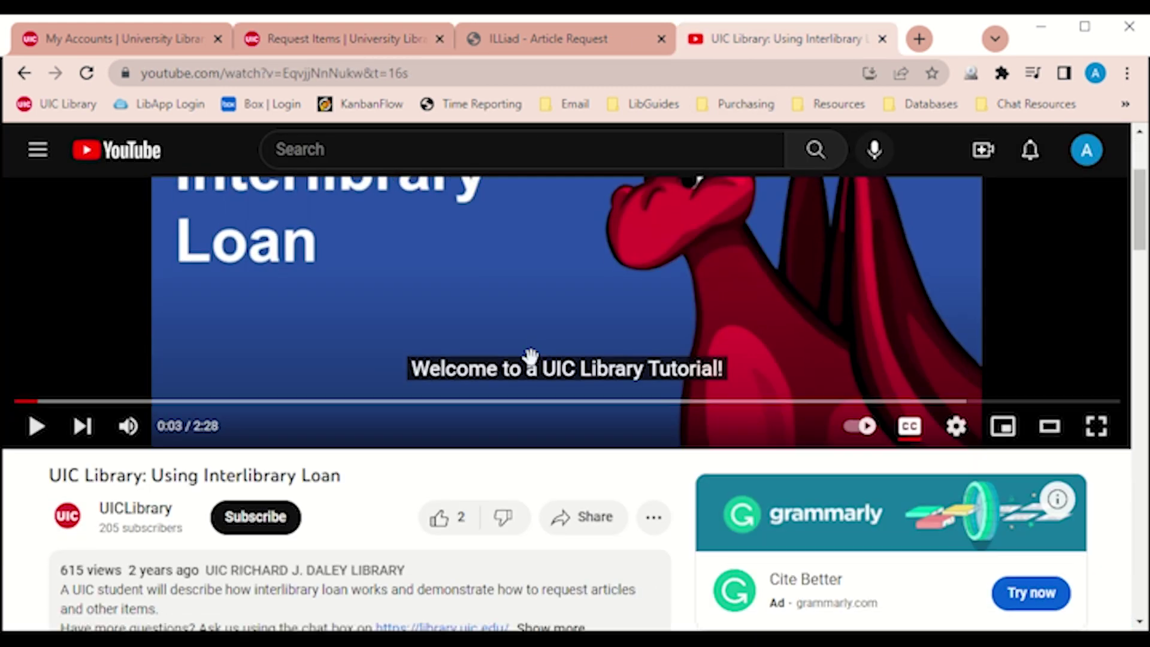